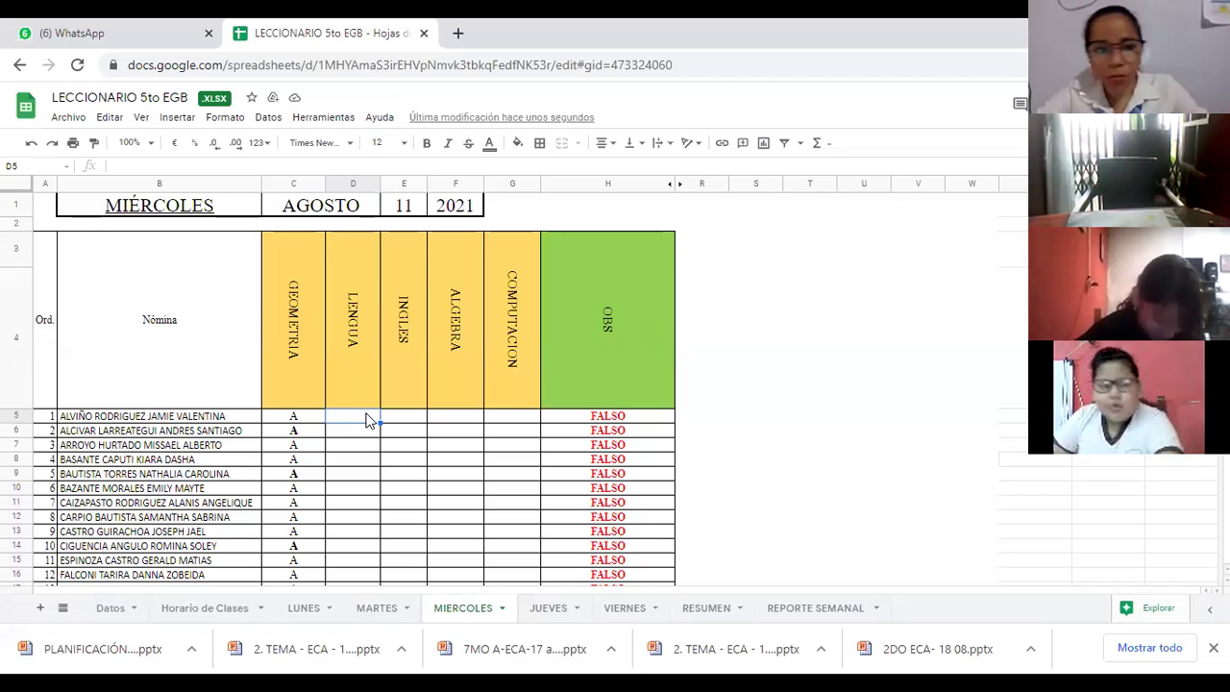
# Enter A in the LENGUA column of the MIERCOLES sheet for students 1 to 4 (D5:D8)
pyautogui.write('A')
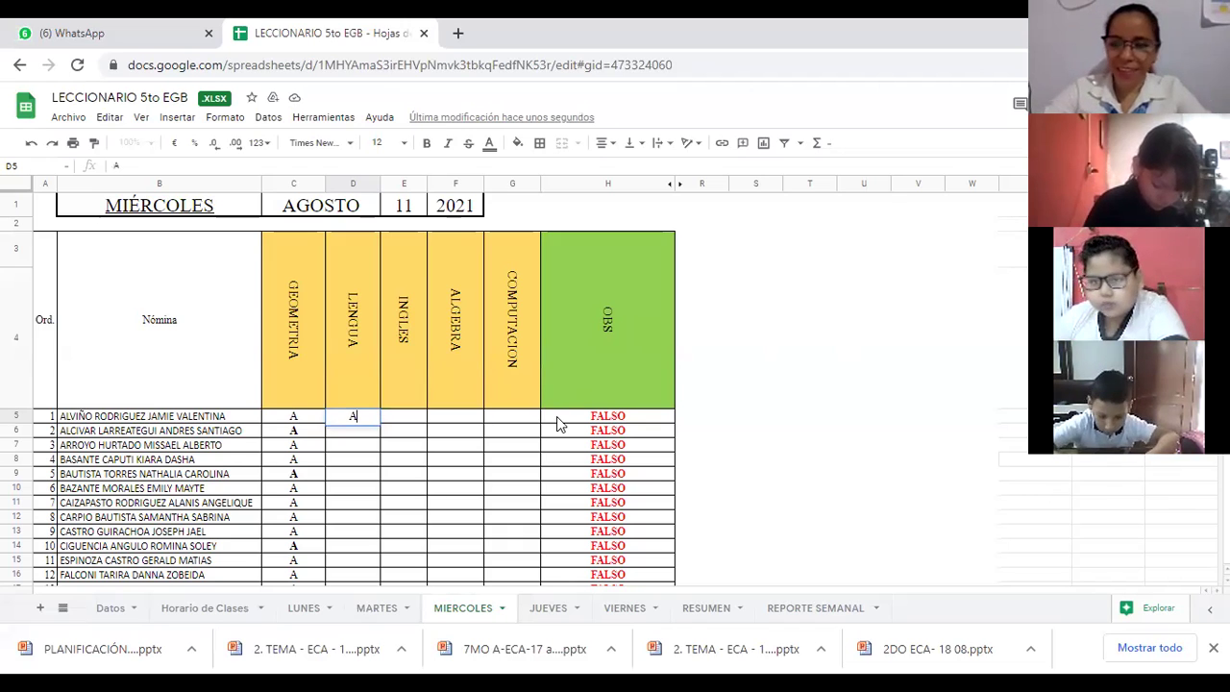
pyautogui.press('Return')
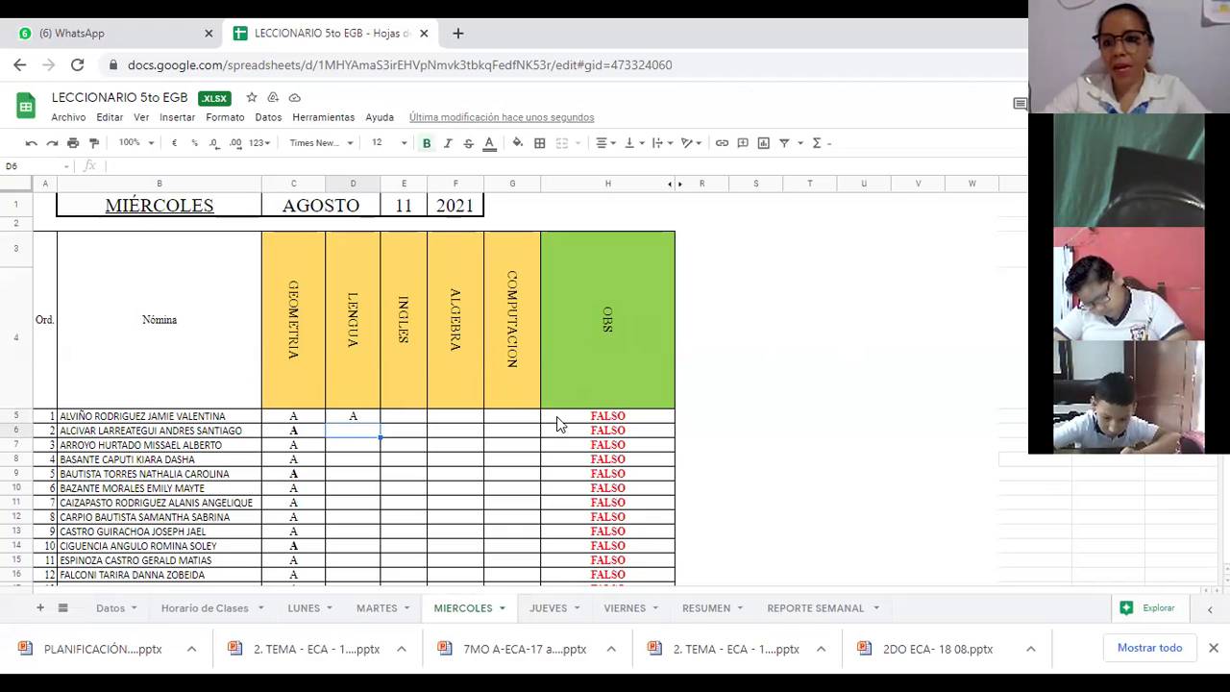
pyautogui.write('A')
pyautogui.press('Return')
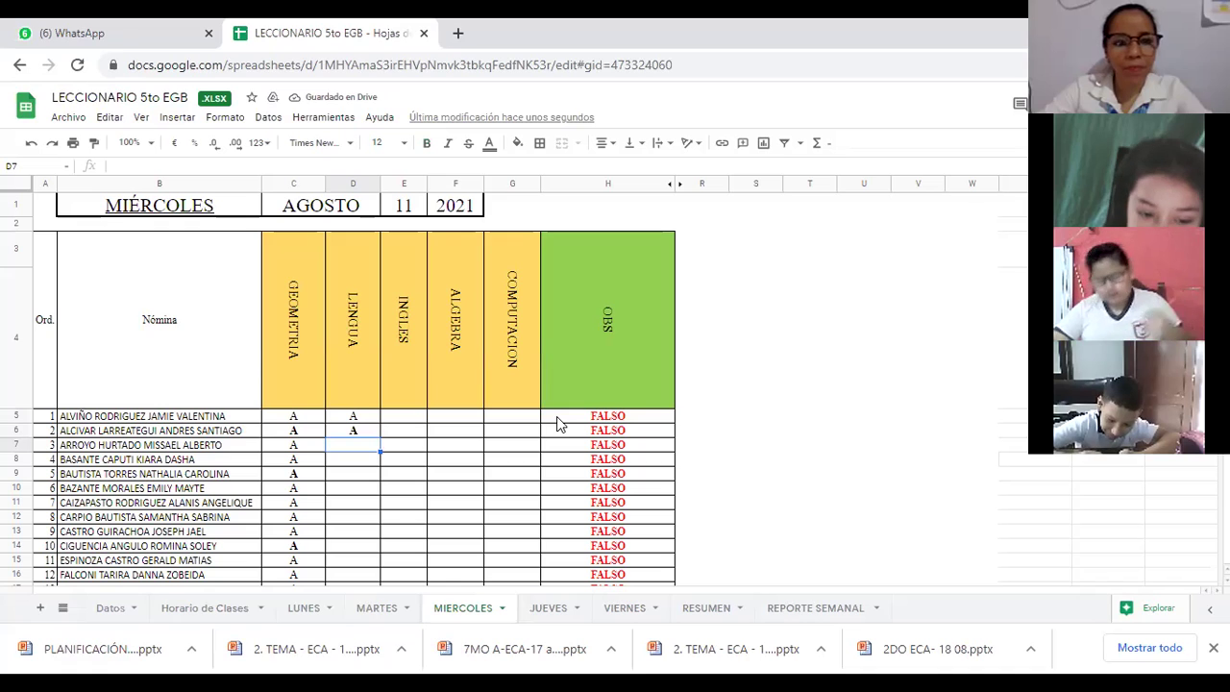
pyautogui.write('A')
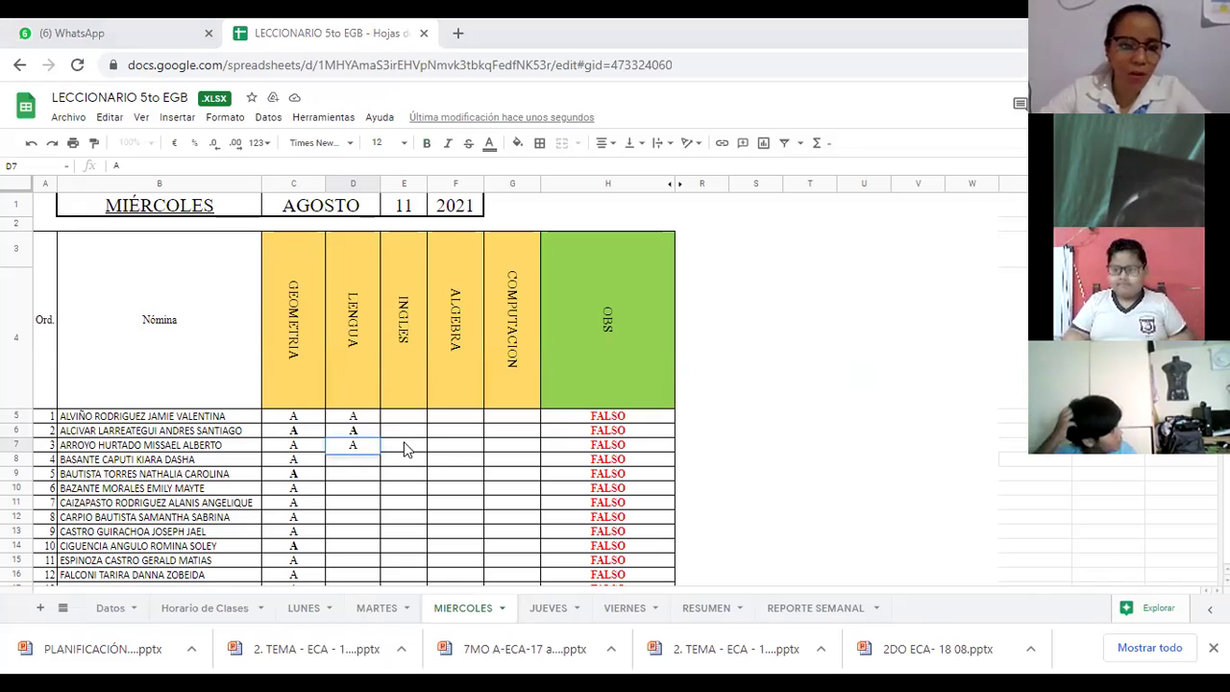
pyautogui.click(358, 463)
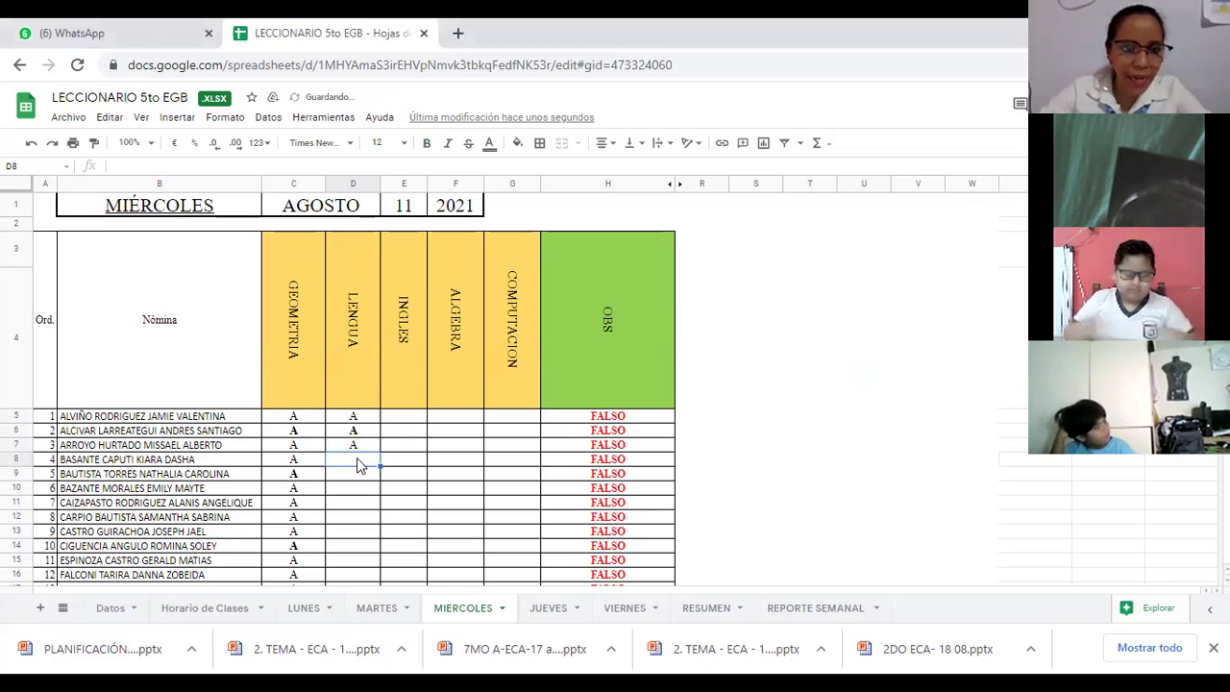
pyautogui.write('A')
pyautogui.press('Return')
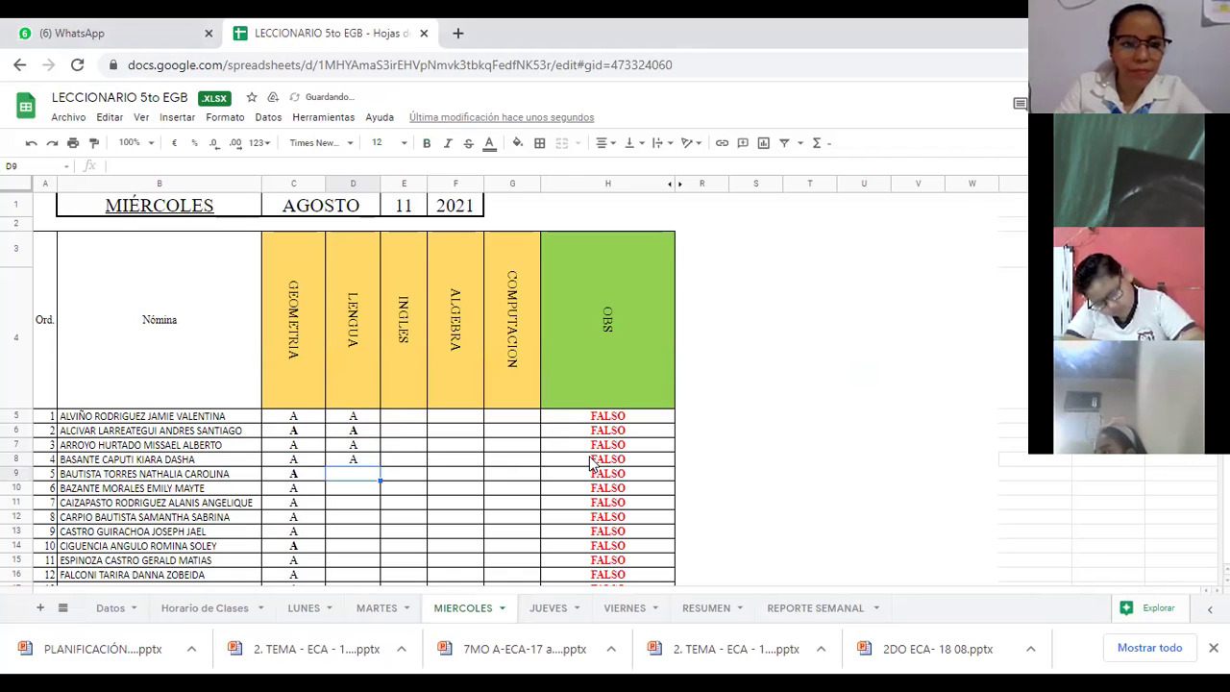
# Record A for LENGUA on the MIERCOLES sheet for students 5 to 8, in cells D9 to D12
pyautogui.write('A')
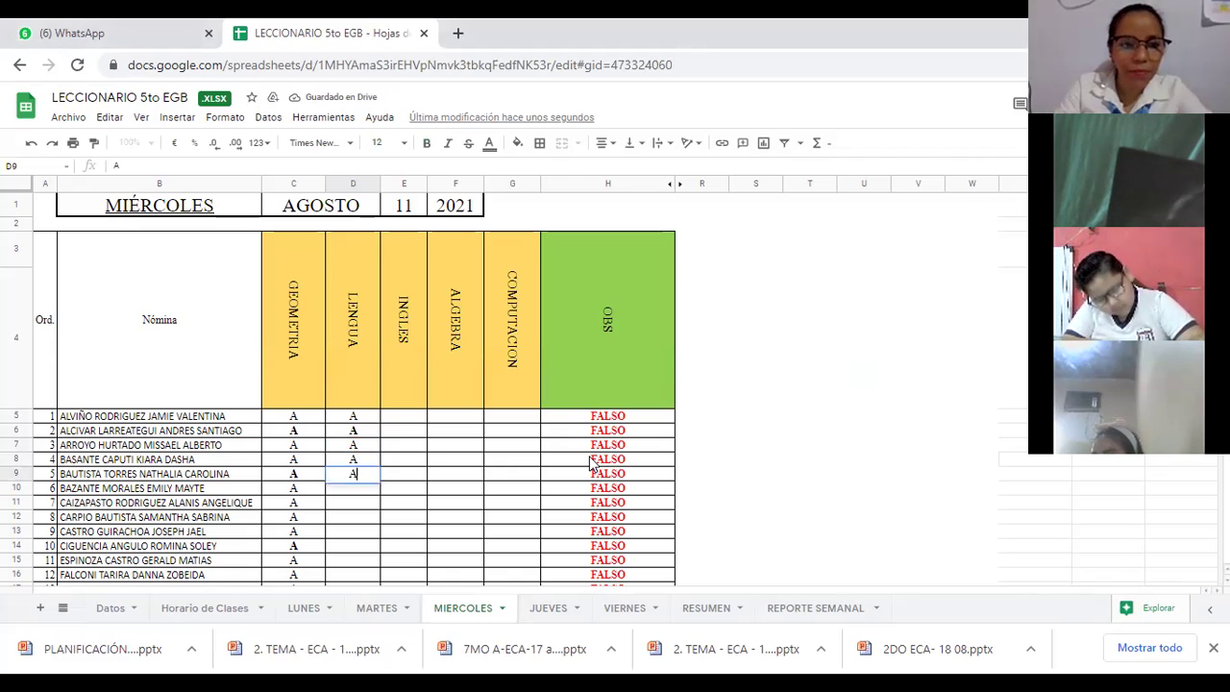
pyautogui.press('Return')
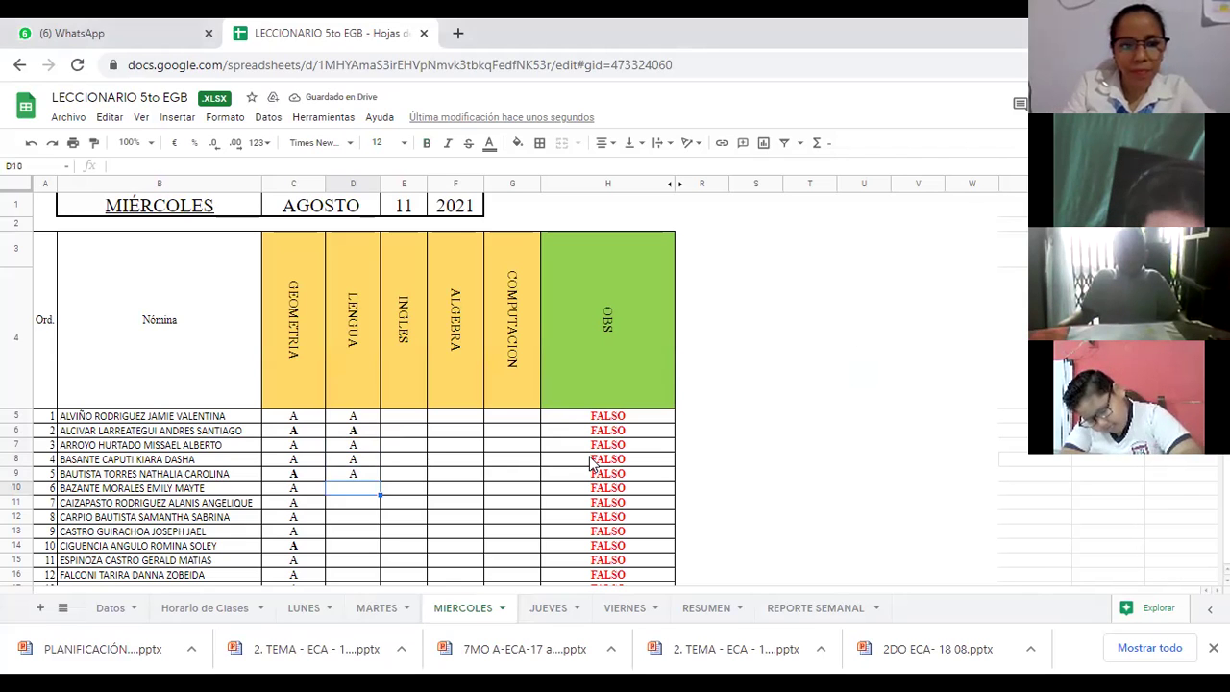
pyautogui.write('A')
pyautogui.press('Return')
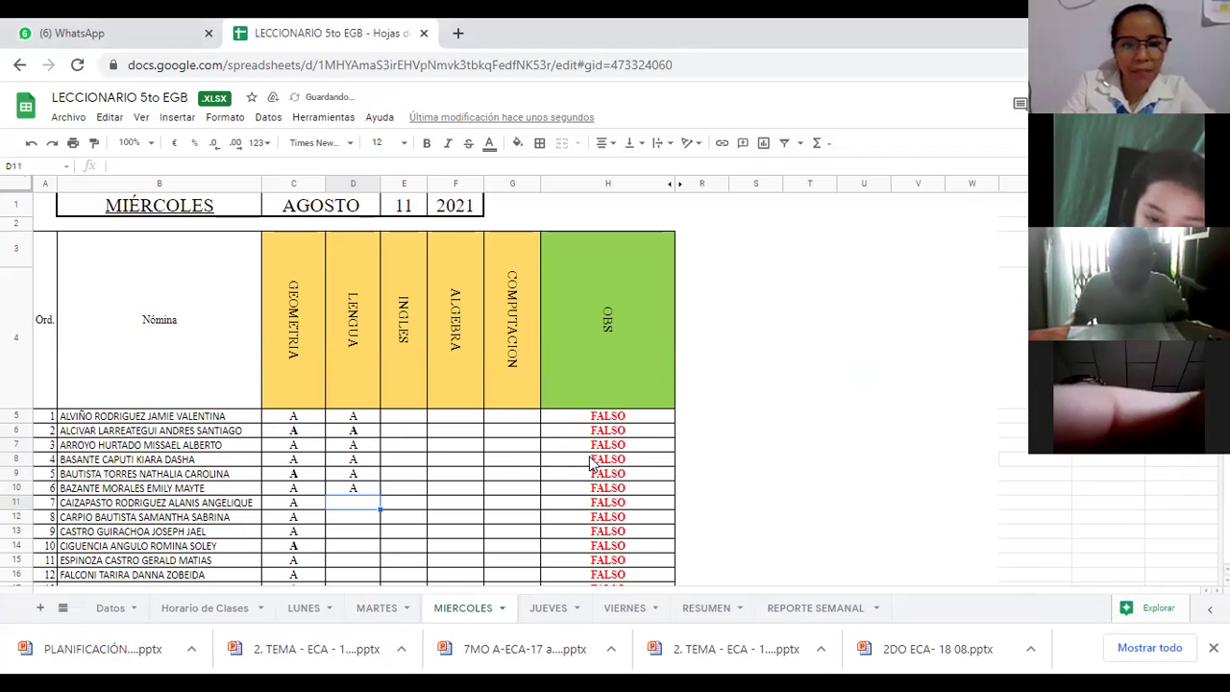
pyautogui.write('A')
pyautogui.press('Return')
pyautogui.write('A')
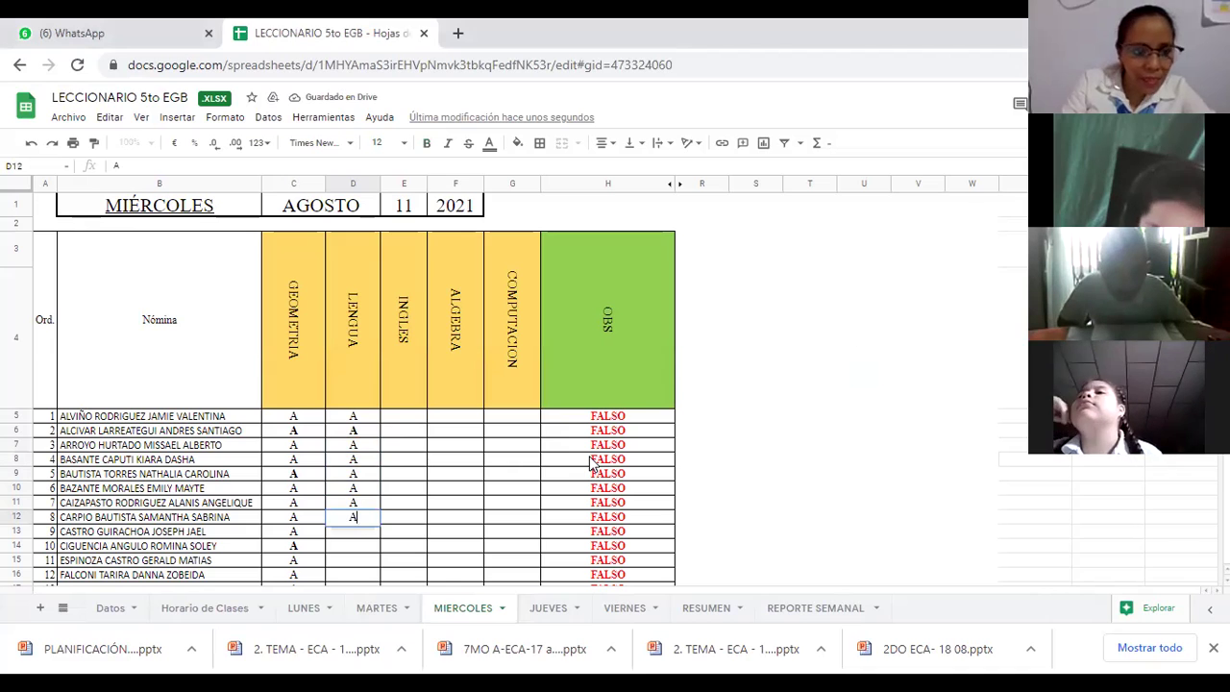
pyautogui.press('Return')
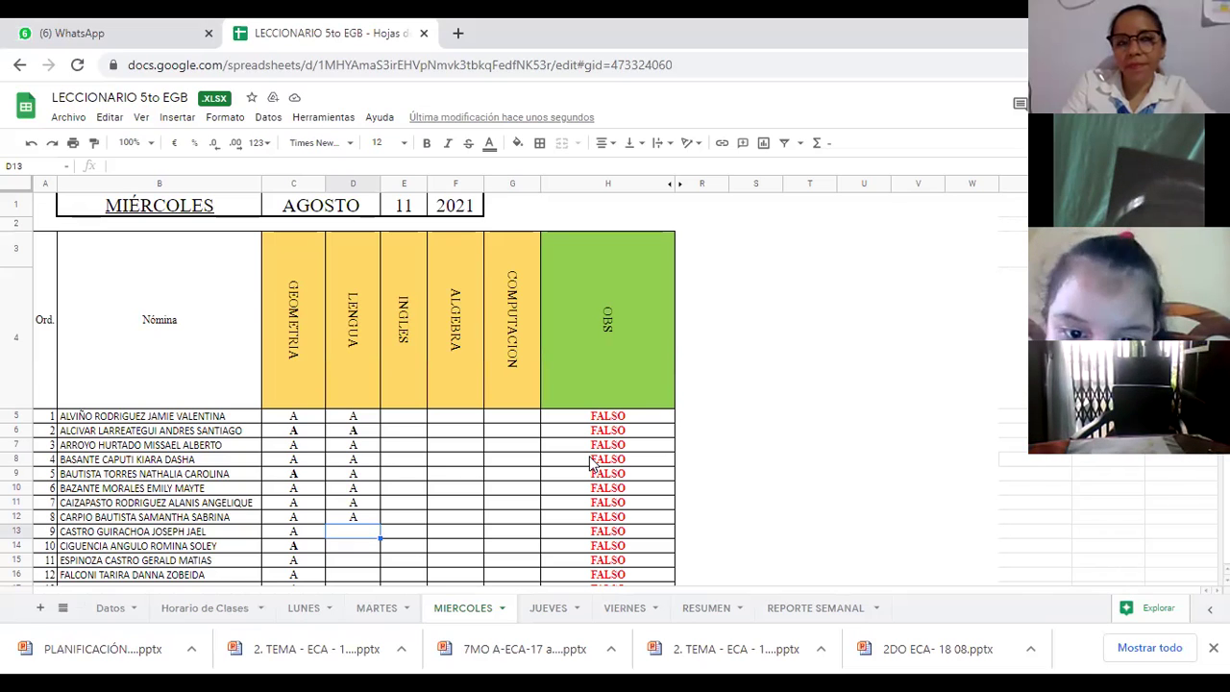
# Enter A in the LENGUA column for students 9 to 11, in cells D13 to D15
pyautogui.write('A')
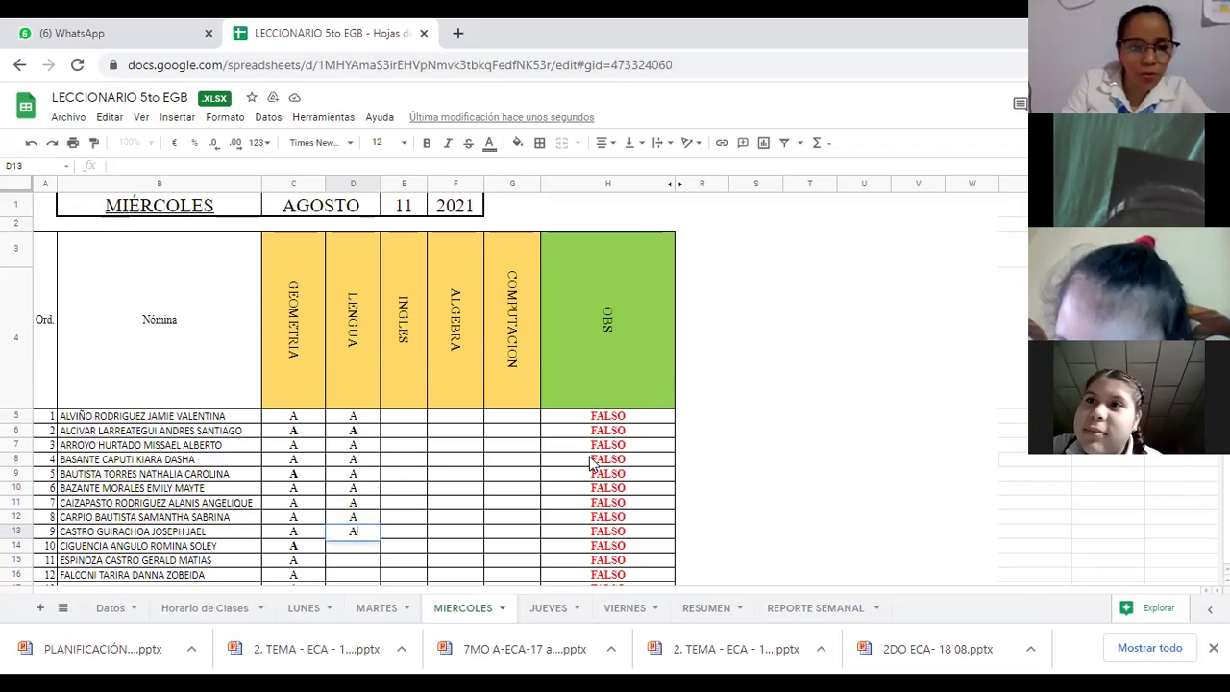
pyautogui.press('Return')
pyautogui.write('A')
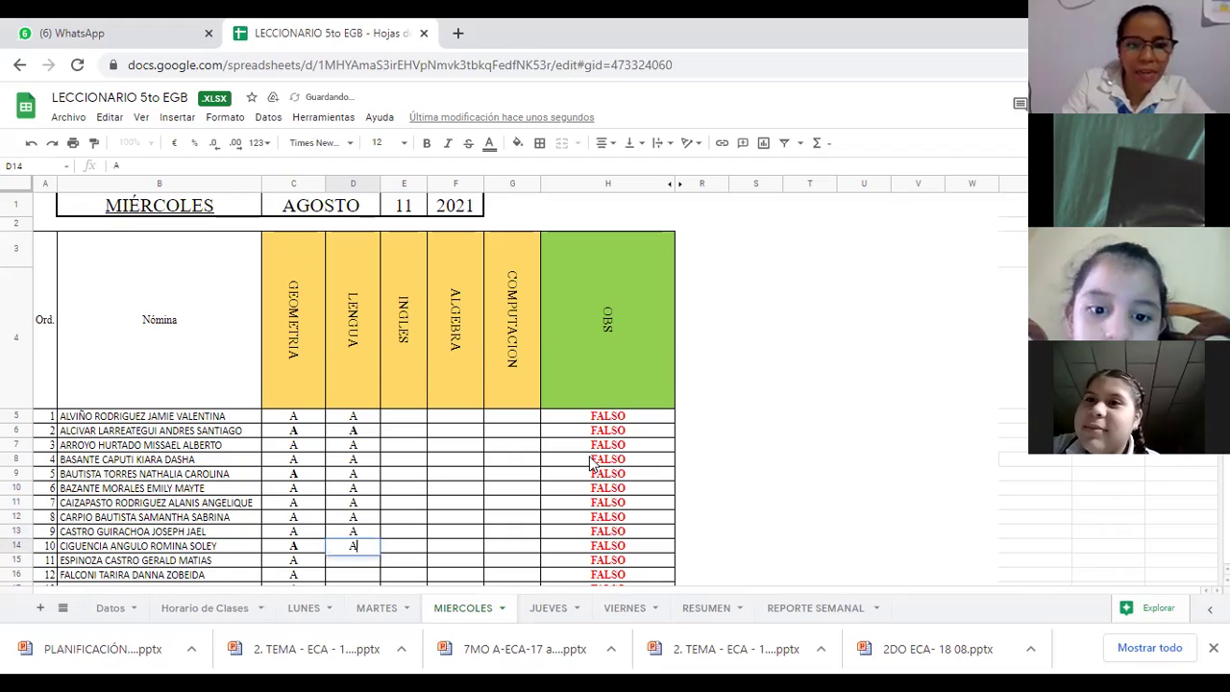
pyautogui.press('Return')
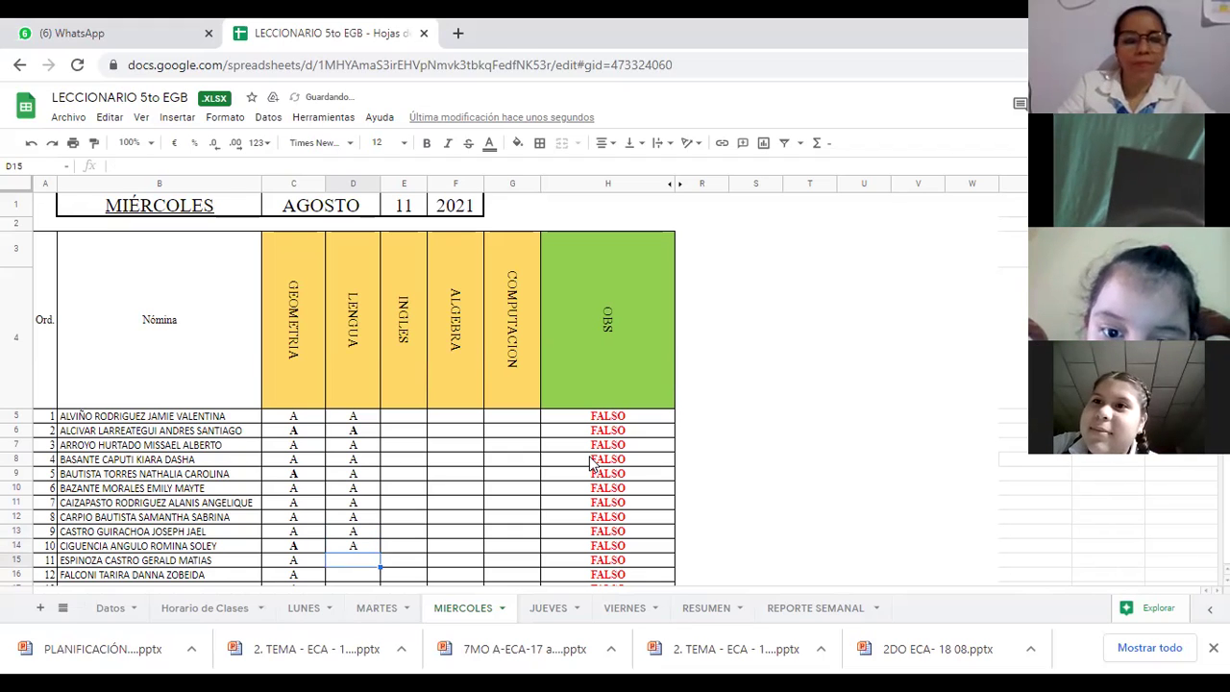
pyautogui.write('A')
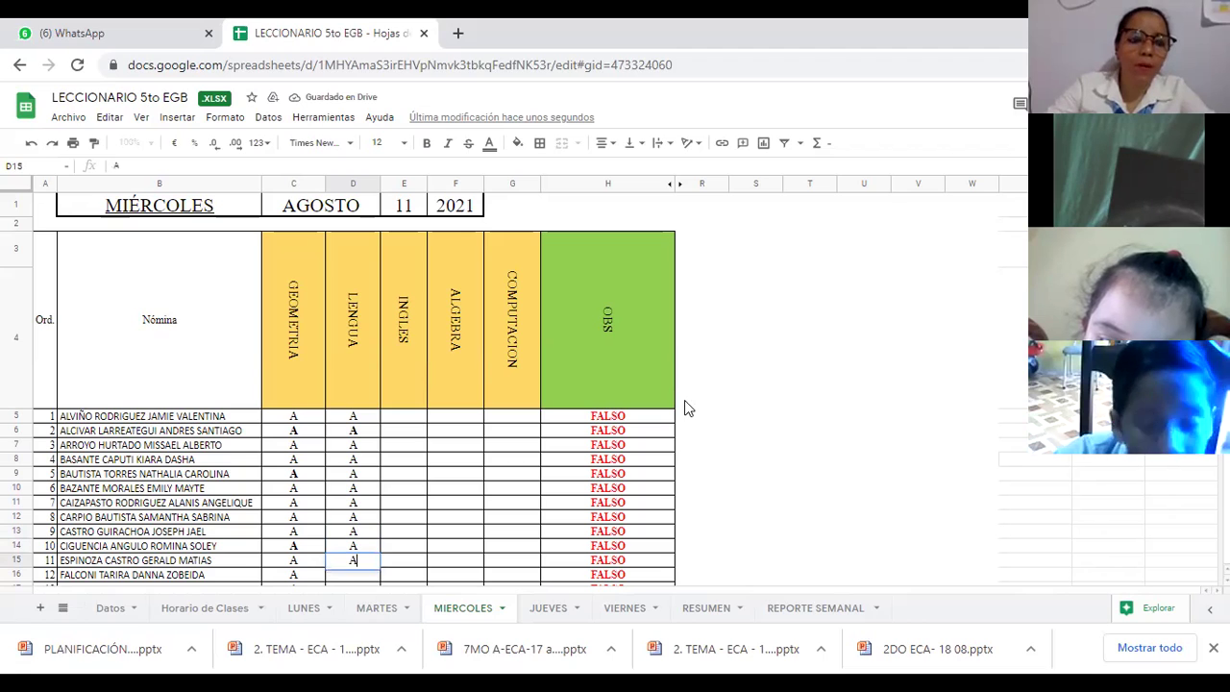
pyautogui.scroll(-4, 688, 456)
pyautogui.scroll(1, 341, 258)
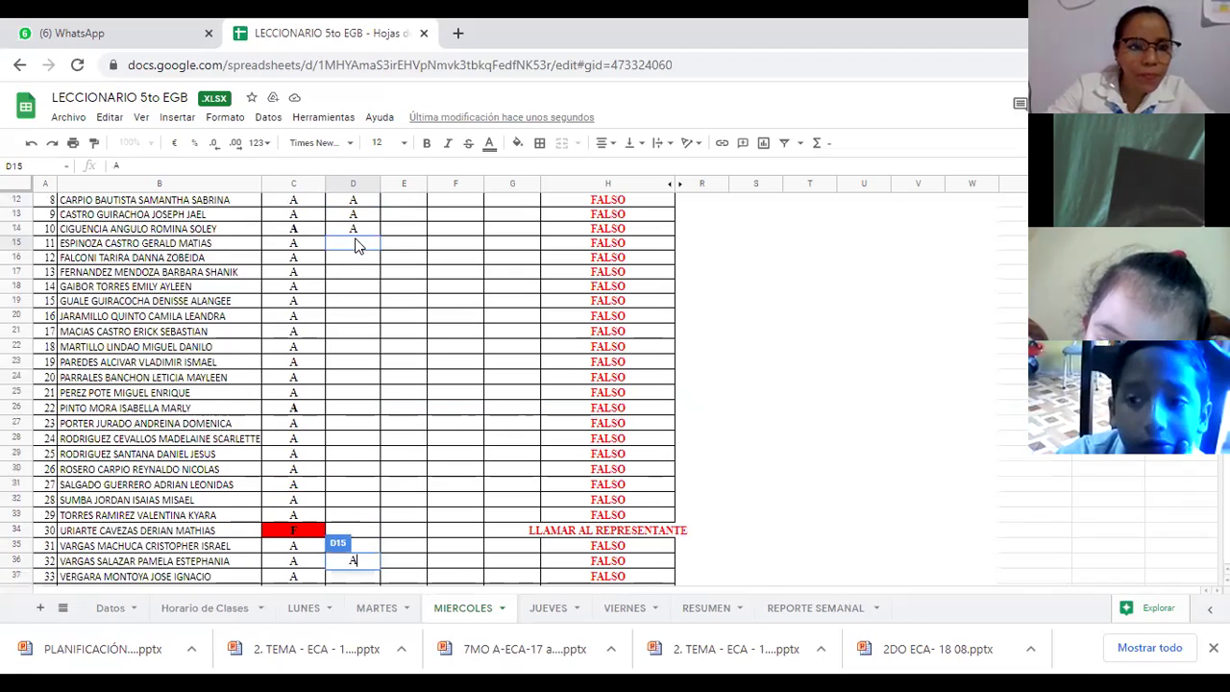
pyautogui.click(357, 243)
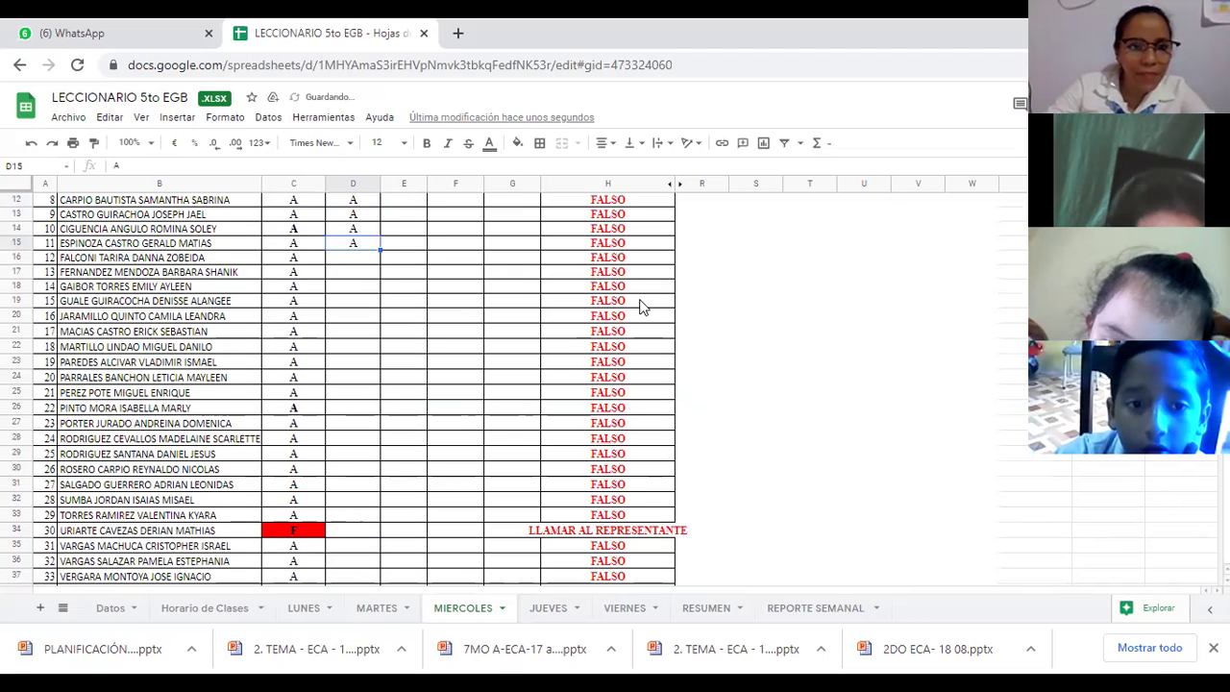
pyautogui.press('Down')
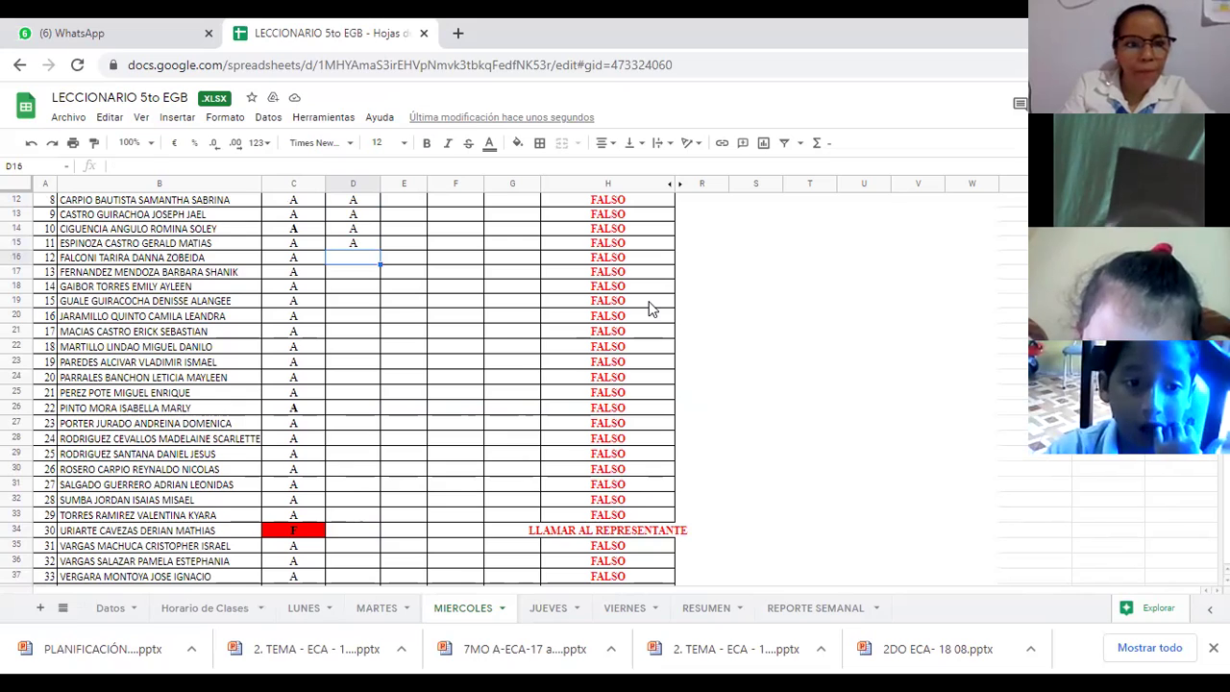
# Mark students 12 to 15 with A in the LENGUA column, in cells D16 to D19
pyautogui.write('A')
pyautogui.press('Return')
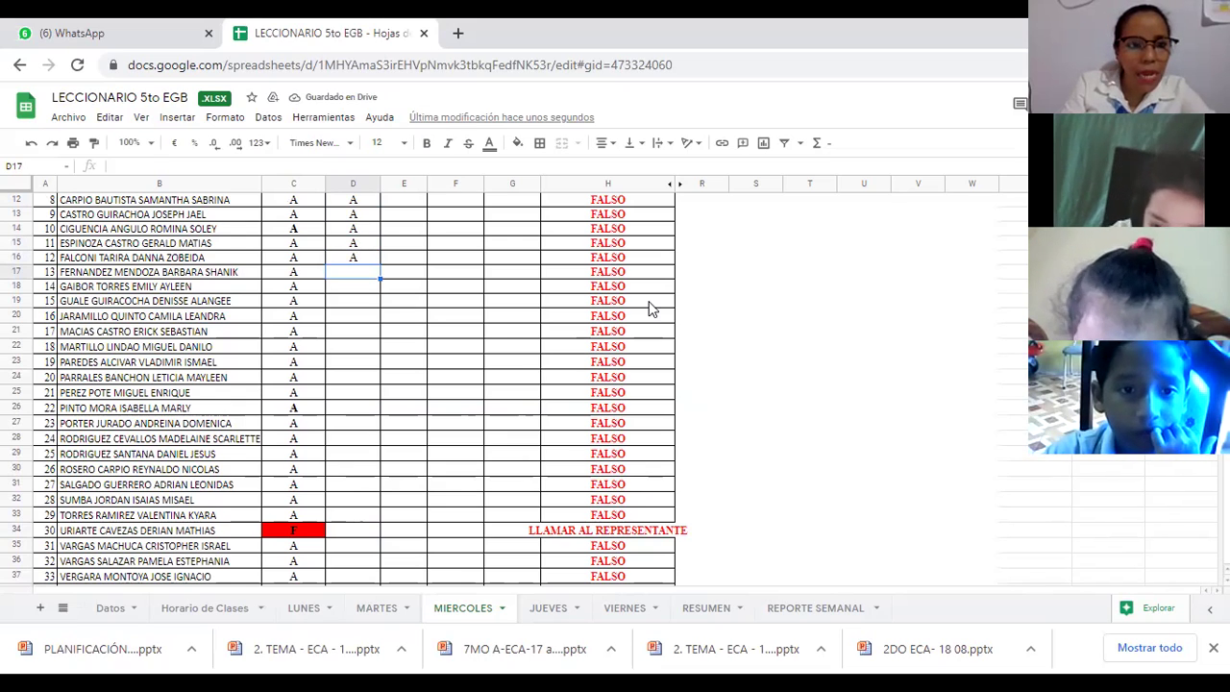
pyautogui.write('A')
pyautogui.press('Return')
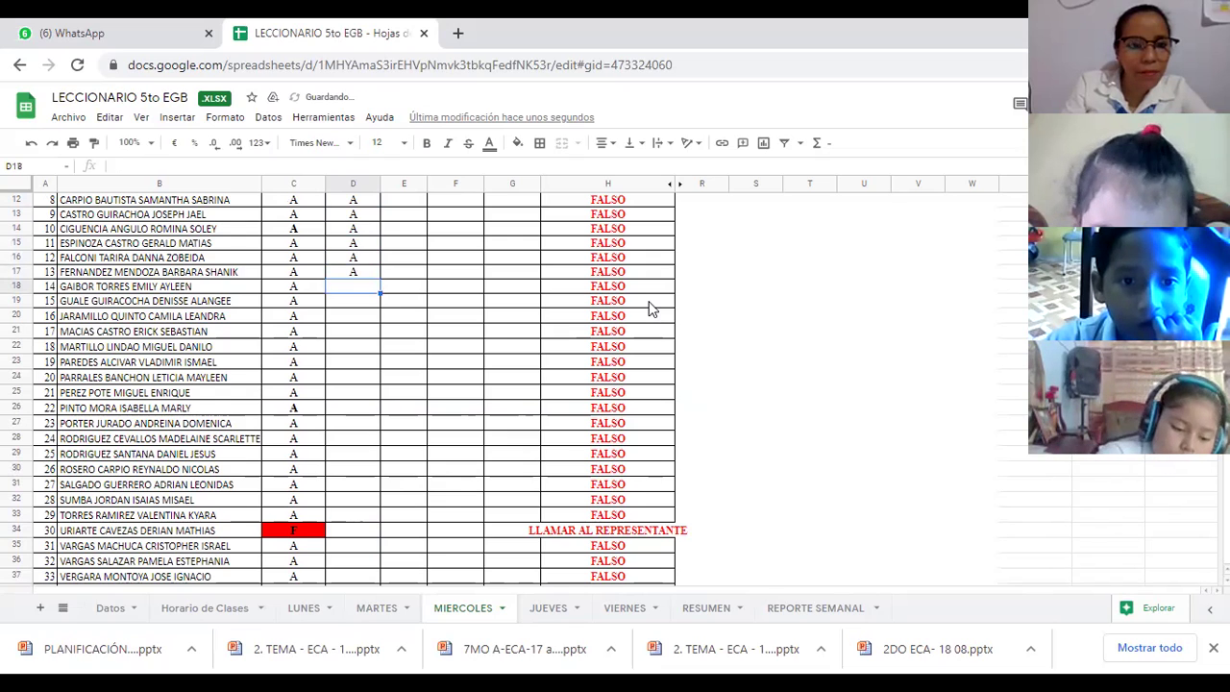
pyautogui.write('A')
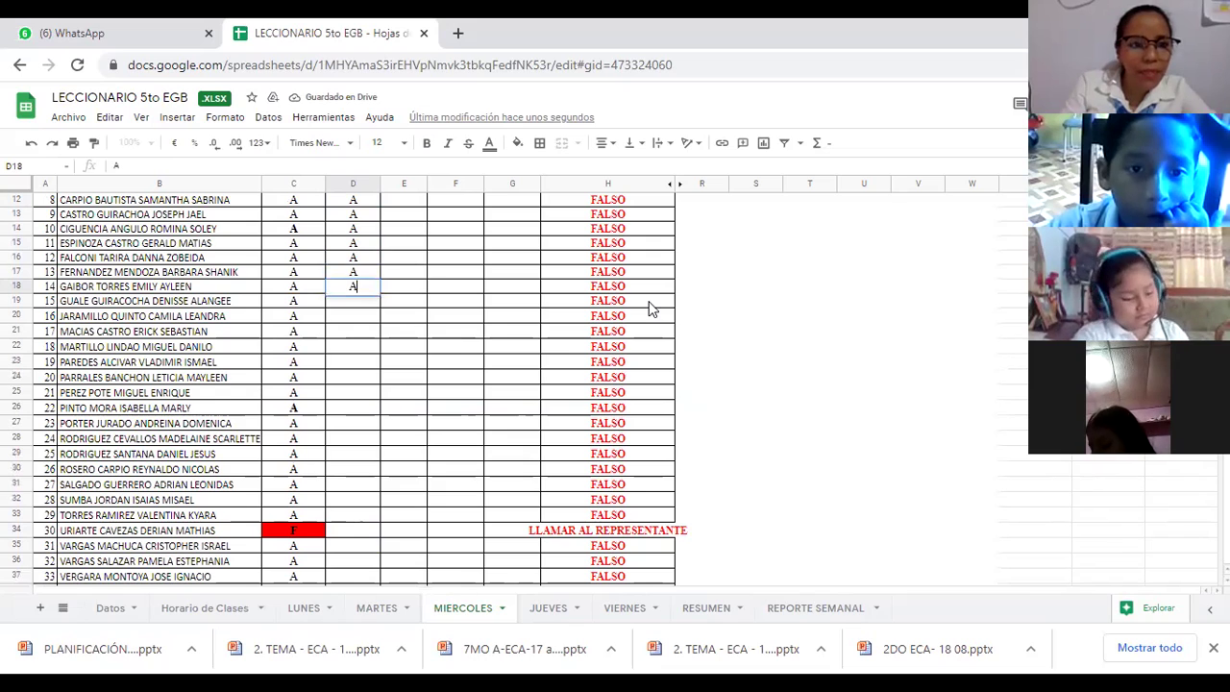
pyautogui.press('Return')
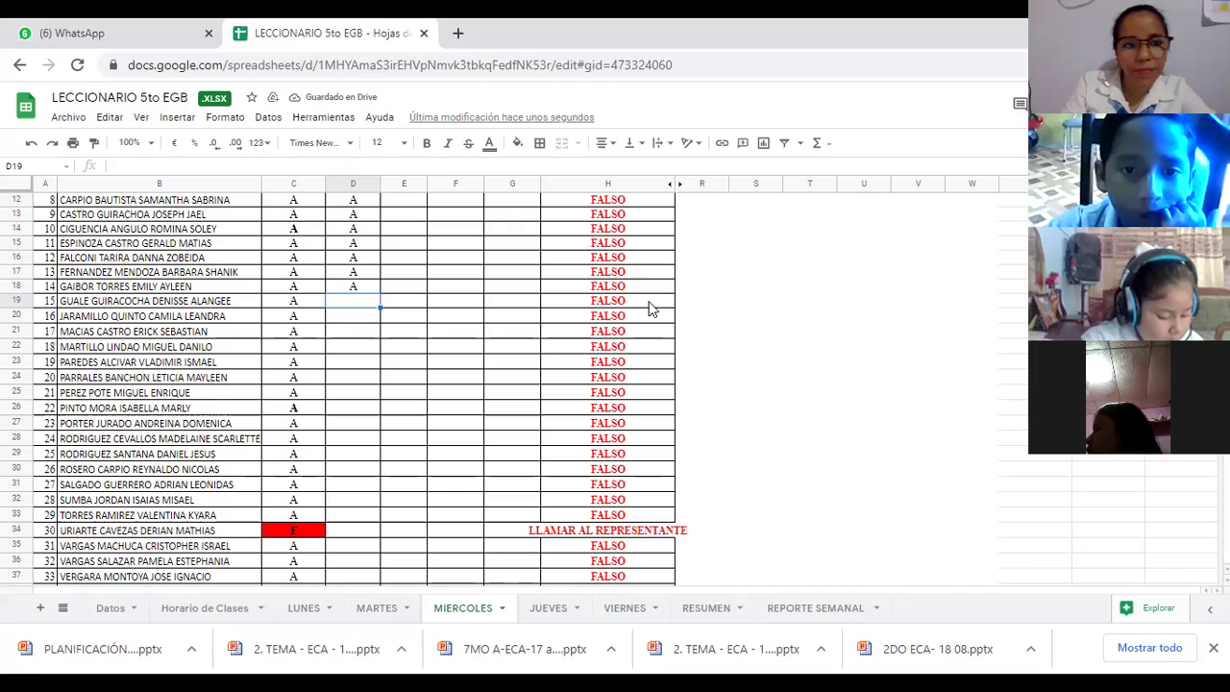
pyautogui.write('A')
pyautogui.press('Return')
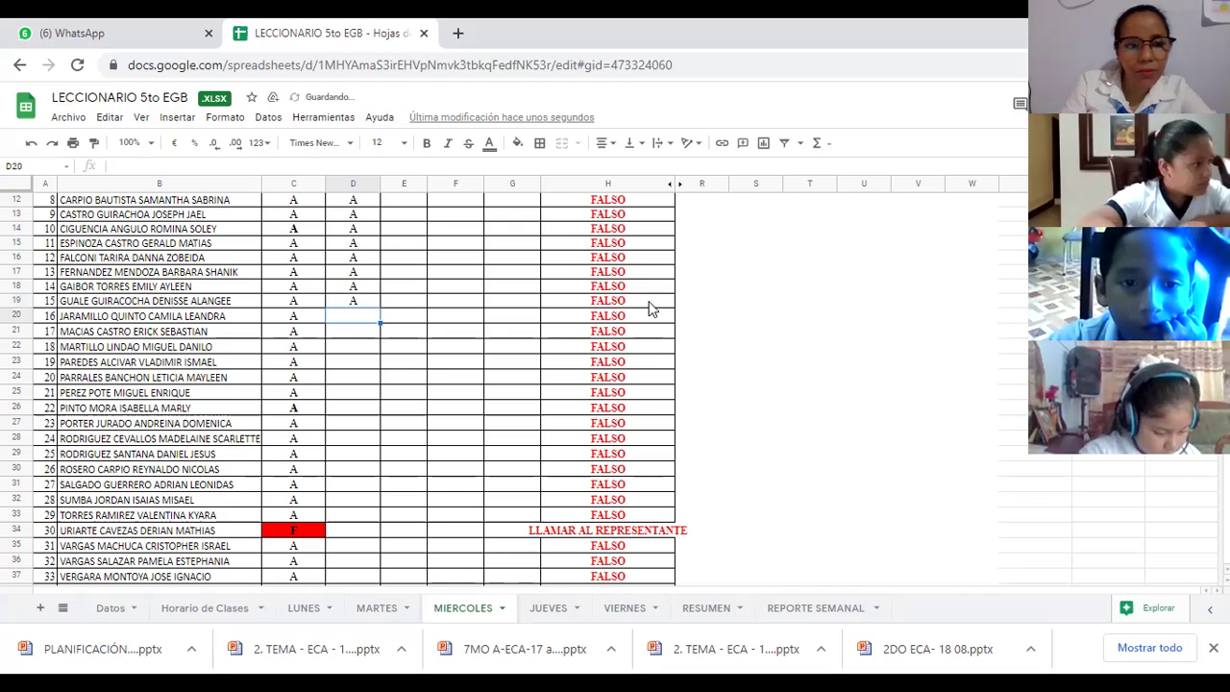
# Enter A under LENGUA for students 16 to 19, in cells D20 to D23
pyautogui.write('A')
pyautogui.press('Return')
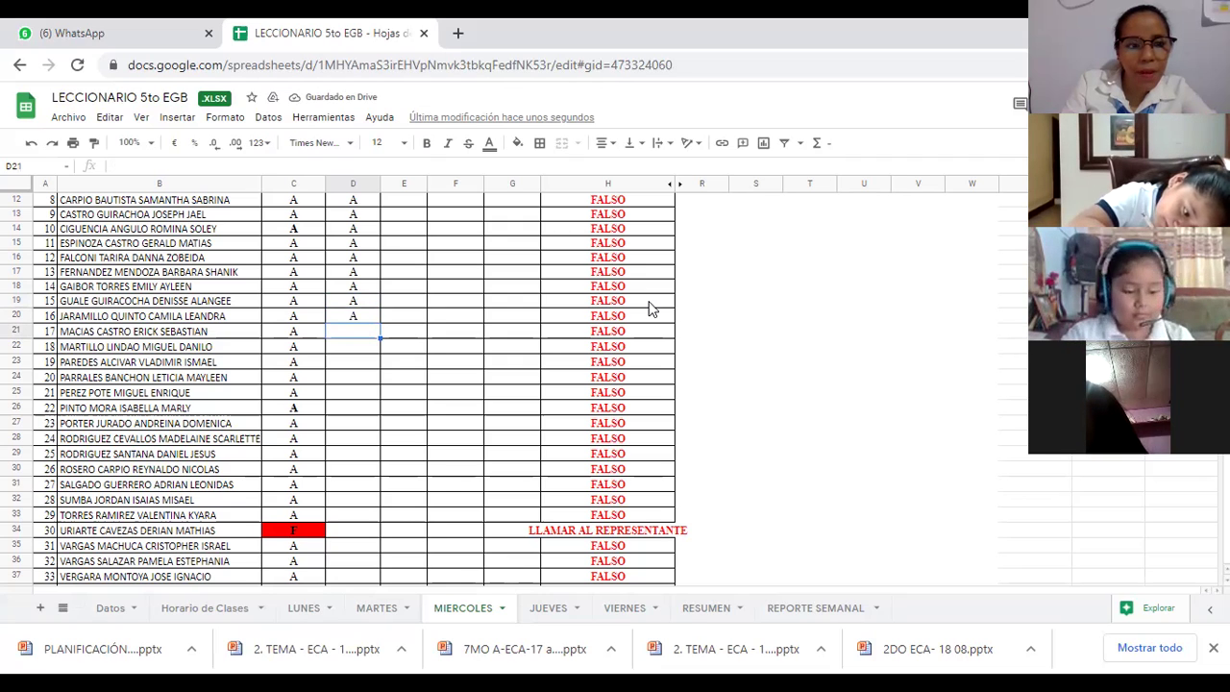
pyautogui.write('A')
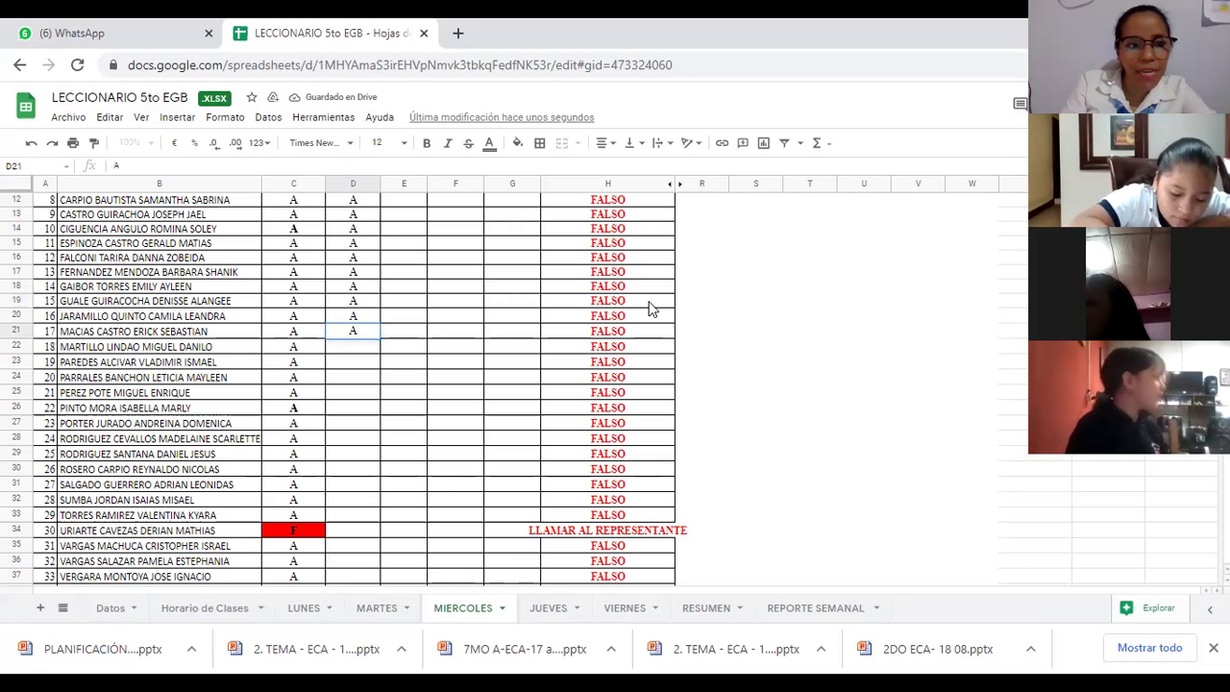
pyautogui.press('Return')
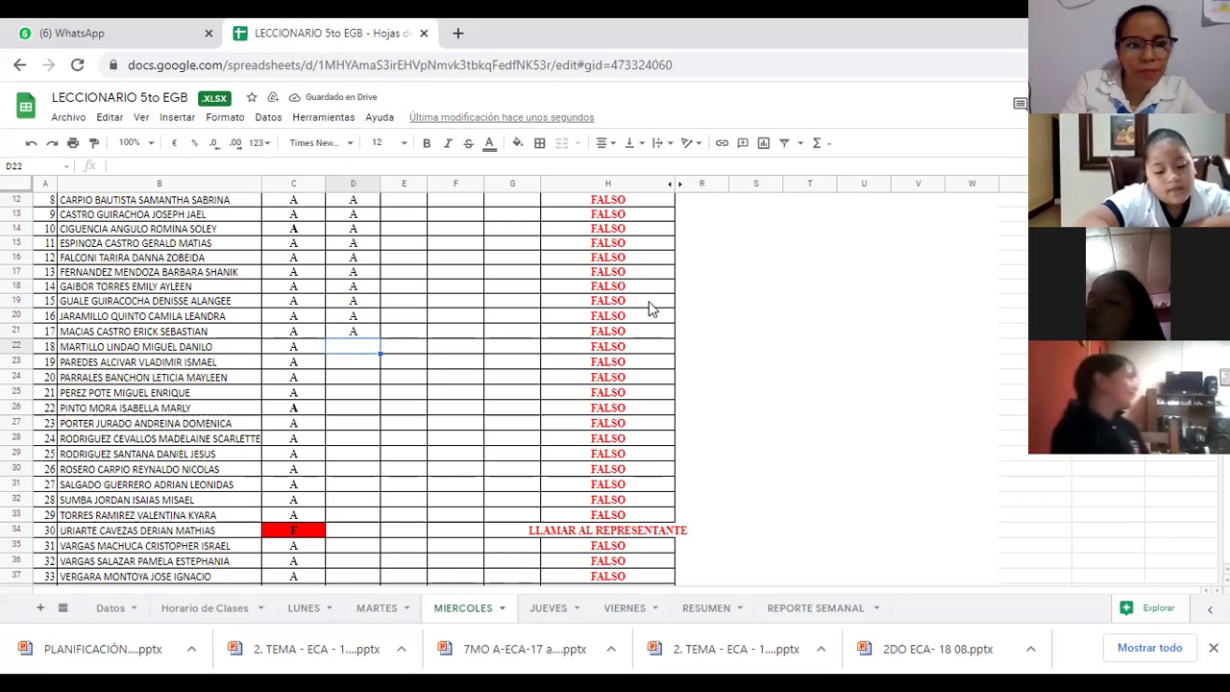
pyautogui.write('A')
pyautogui.press('Return')
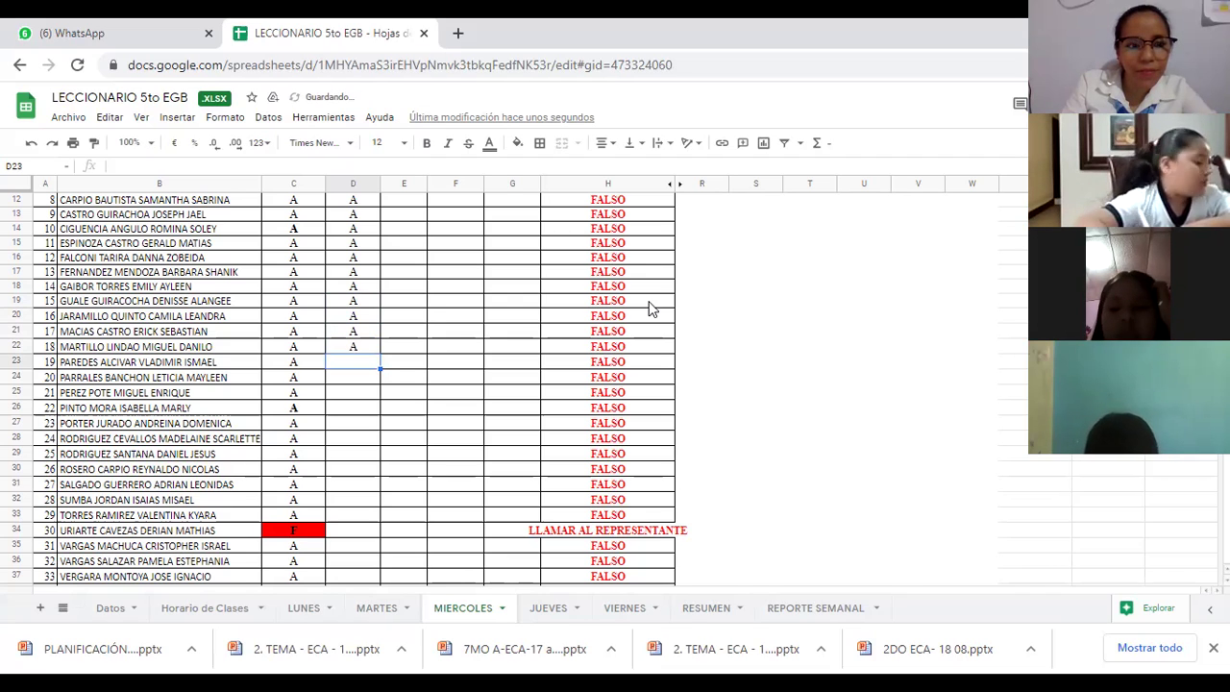
pyautogui.write('A')
pyautogui.press('Return')
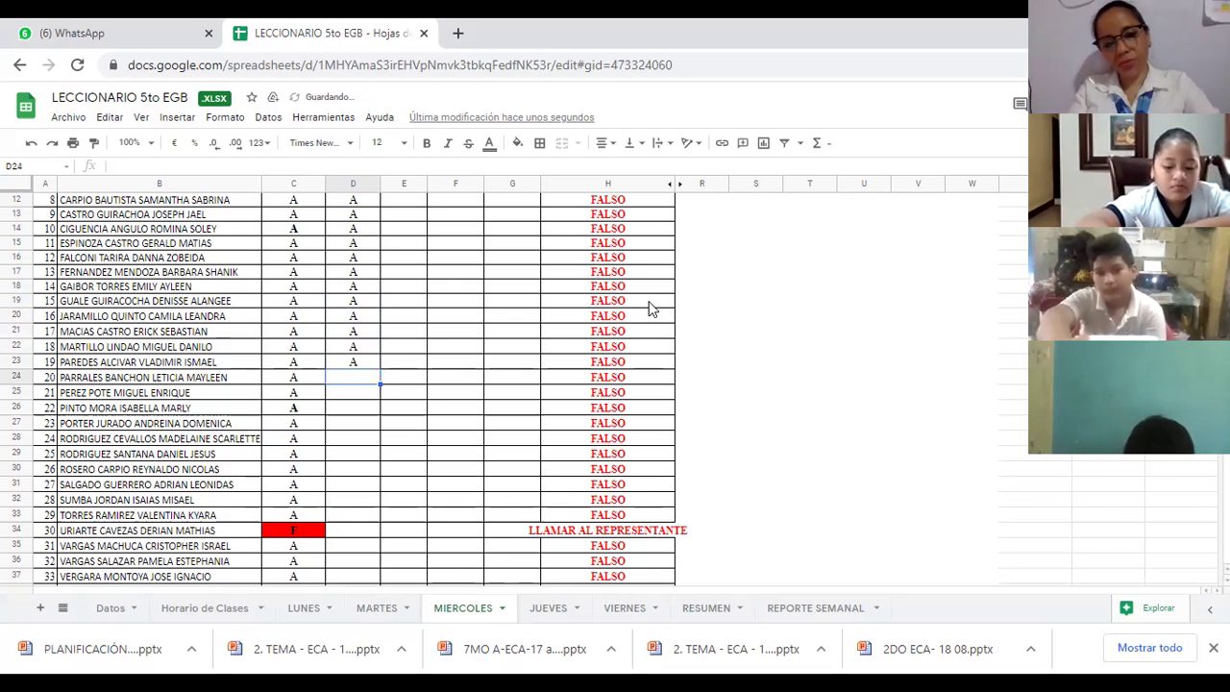
# Enter A in the LENGUA column for students 20 to 23, in cells D24 to D27
pyautogui.write('A')
pyautogui.press('Return')
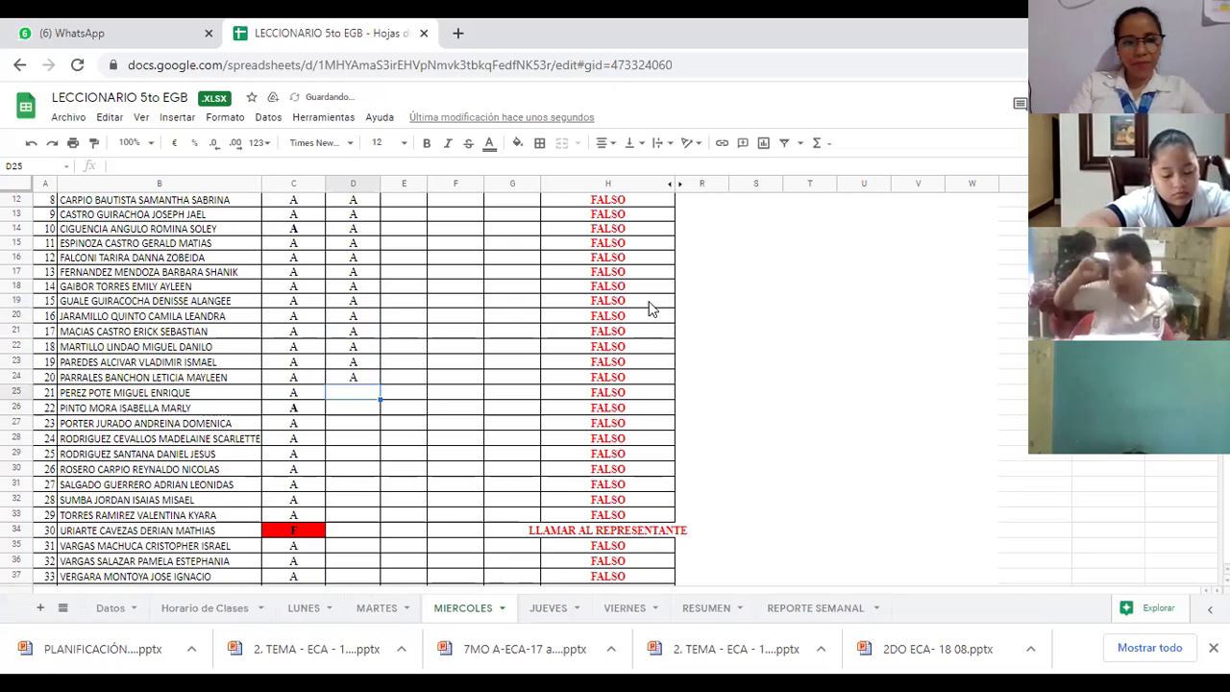
pyautogui.write('A')
pyautogui.press('Return')
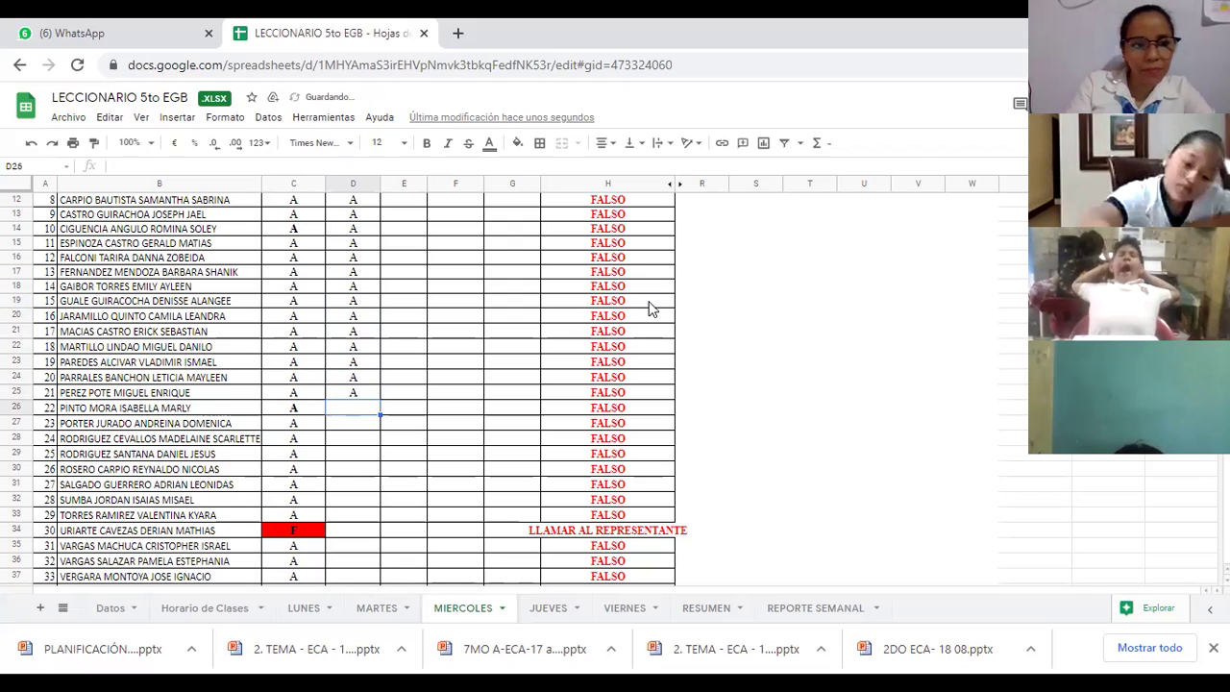
pyautogui.write('A')
pyautogui.press('Return')
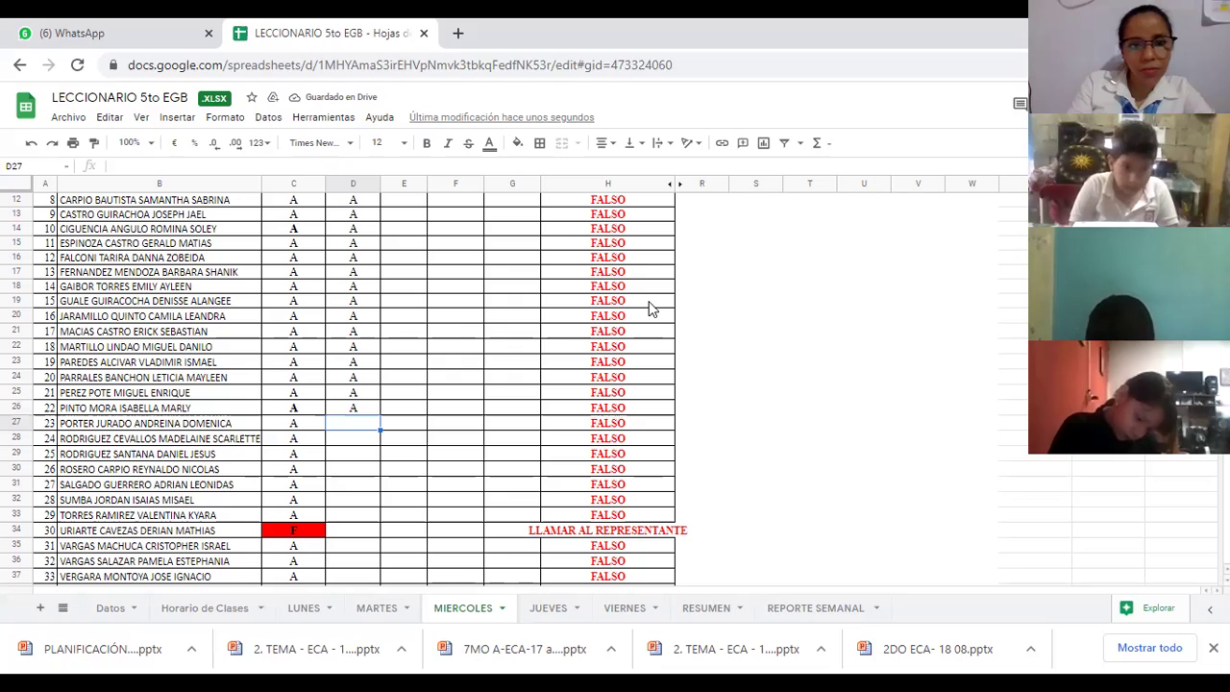
pyautogui.write('A')
pyautogui.press('Return')
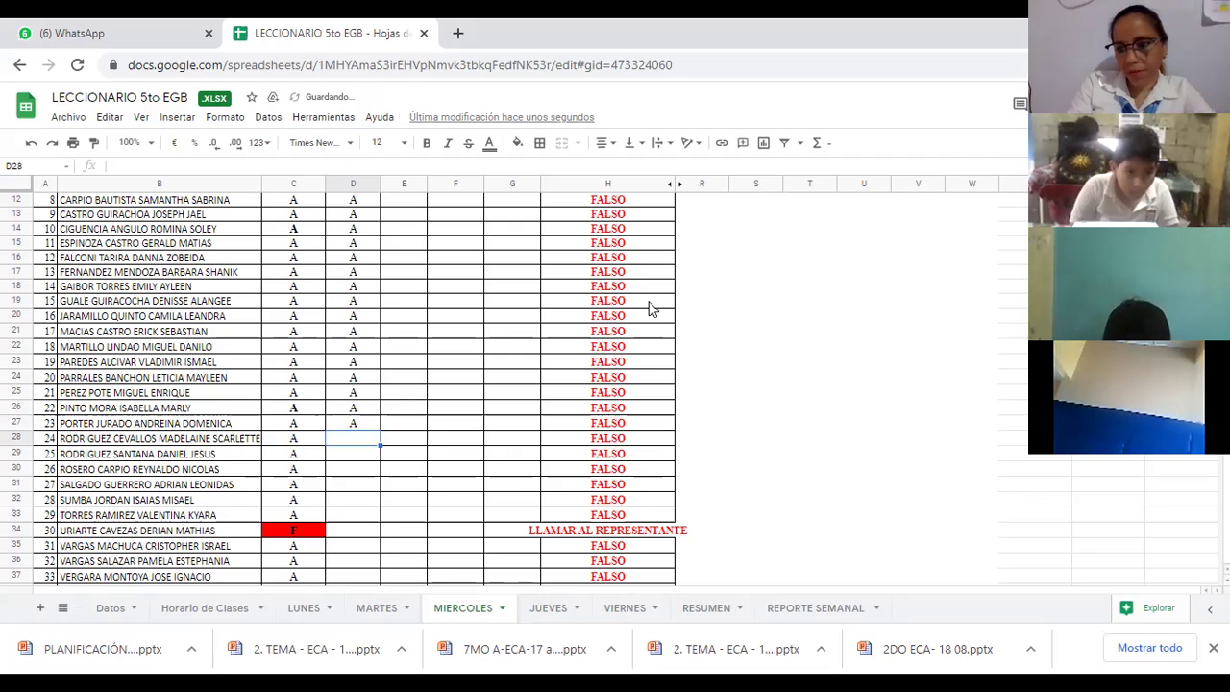
# Mark students 24 to 26 with A under LENGUA, in cells D28 to D30
pyautogui.write('A')
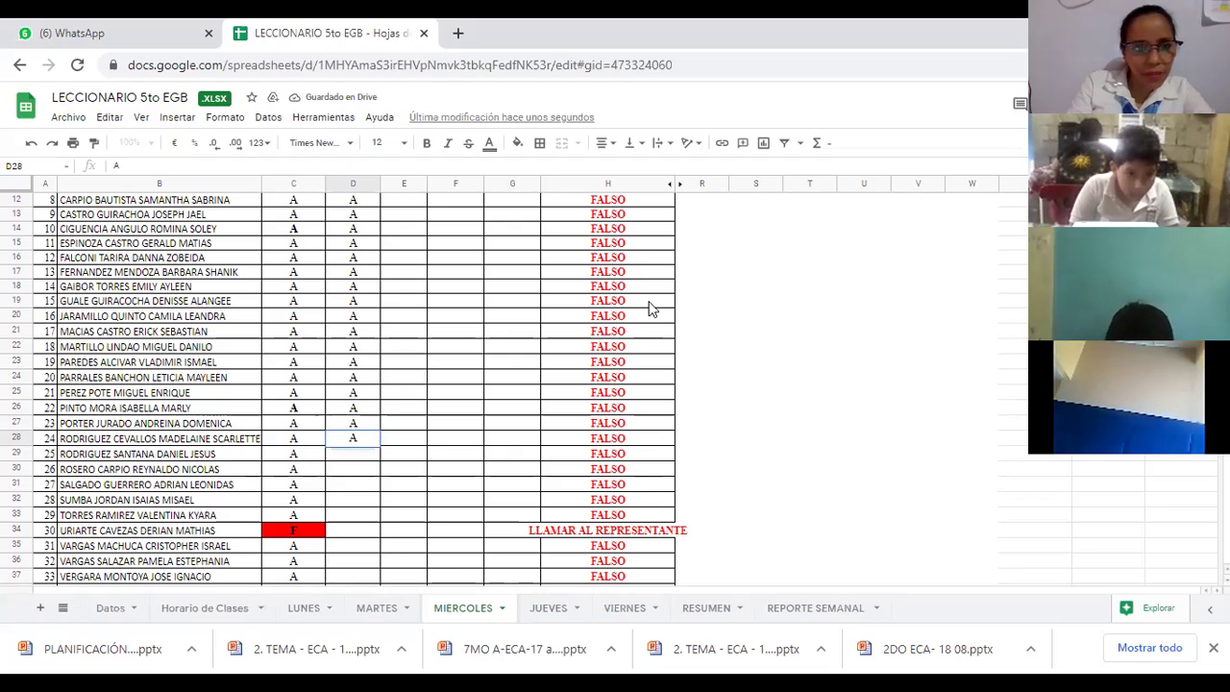
pyautogui.press('Return')
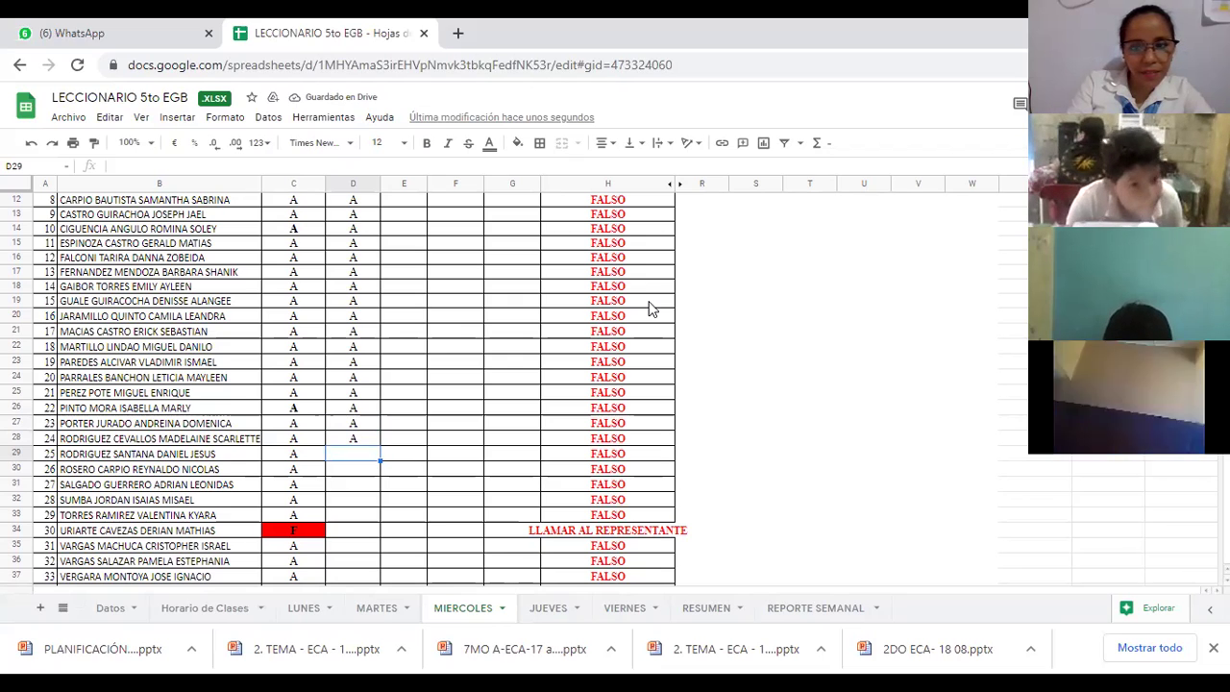
pyautogui.write('A')
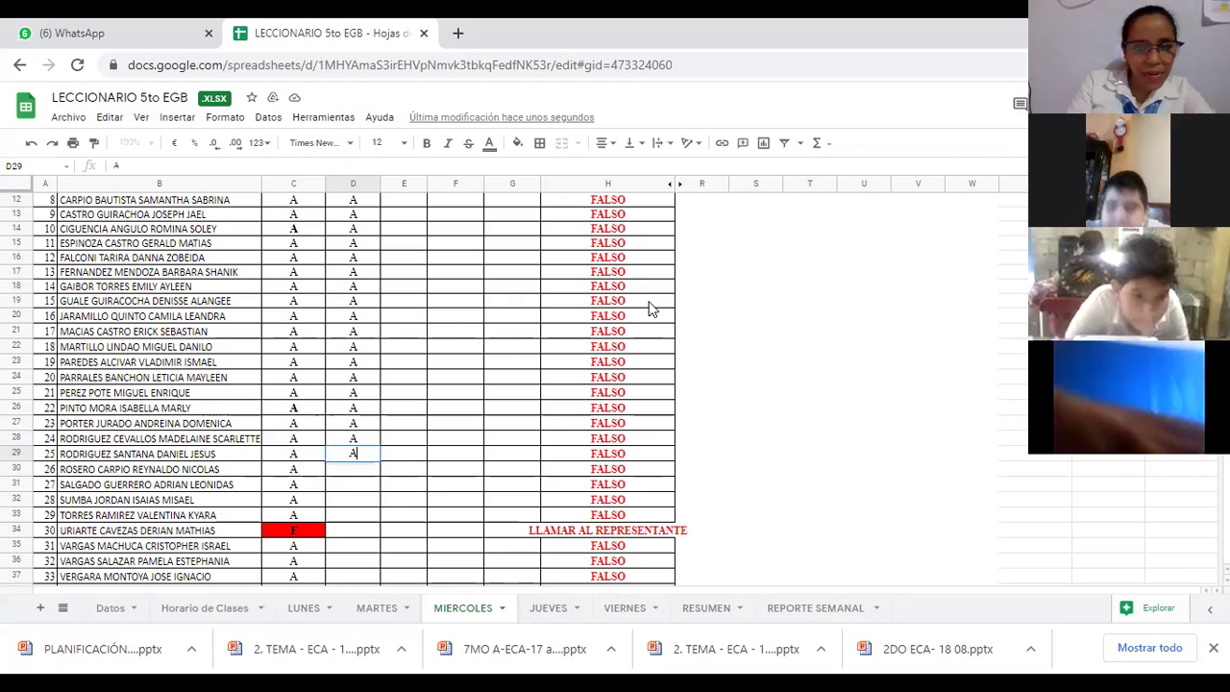
pyautogui.press('Return')
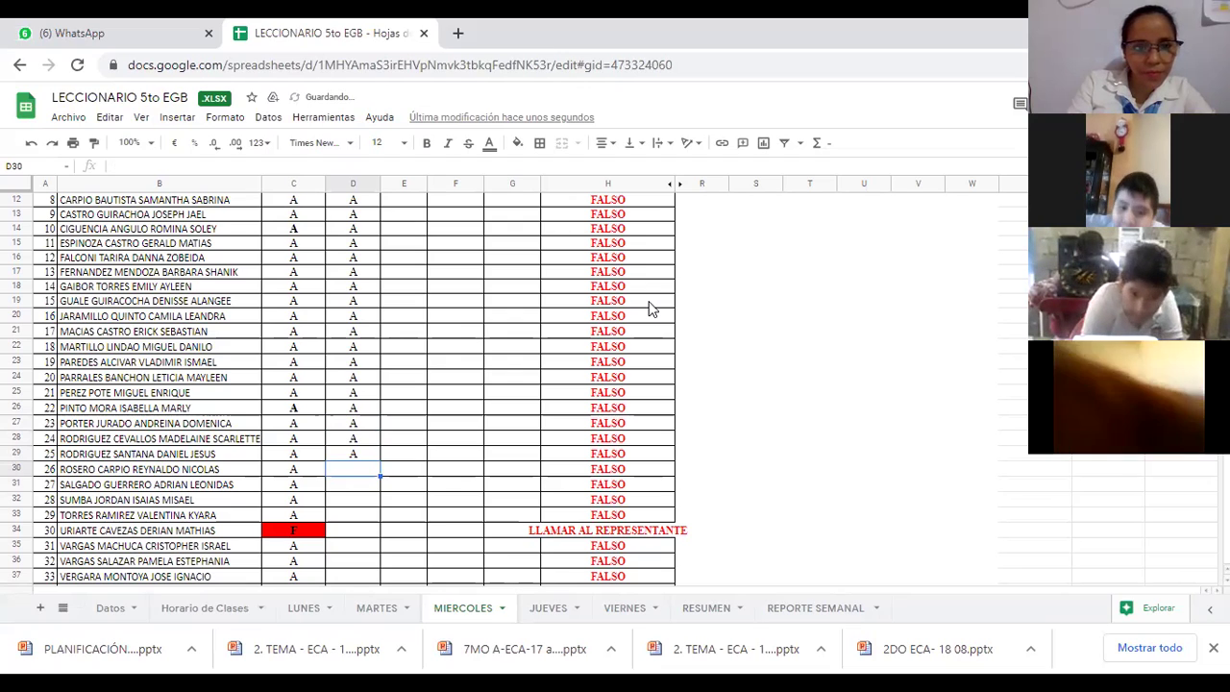
pyautogui.write('A')
pyautogui.press('Return')
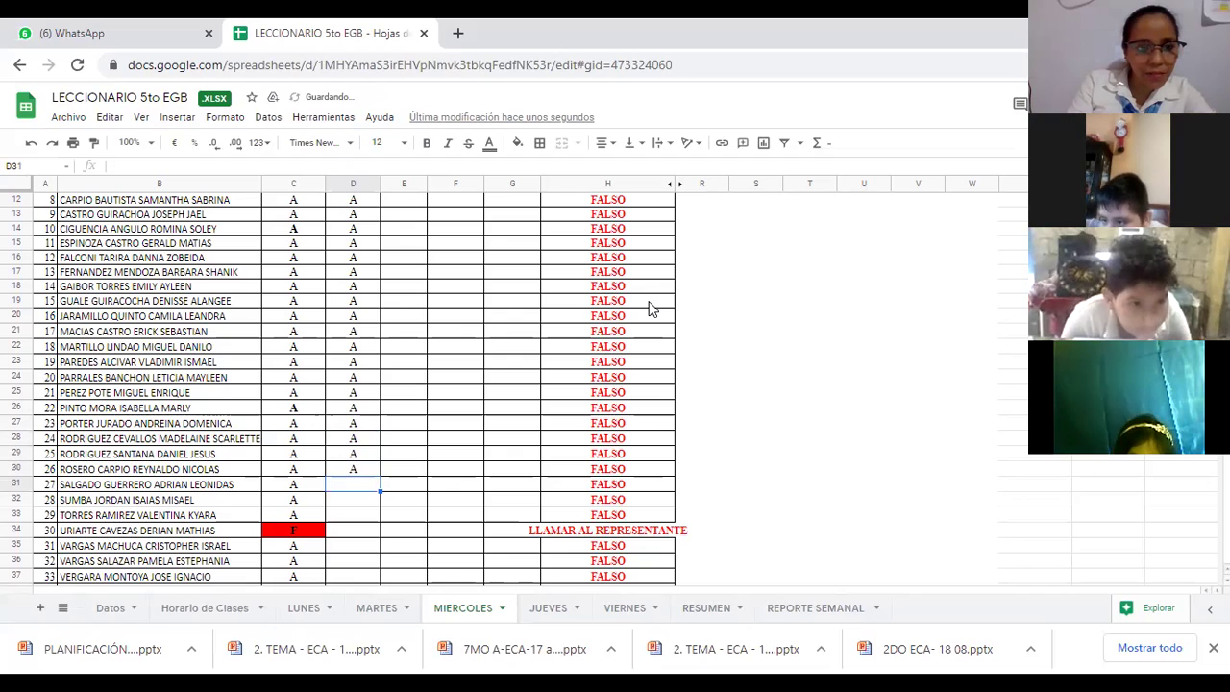
# Record A for LENGUA for students 27 to 29, in cells D31 to D33
pyautogui.write('A')
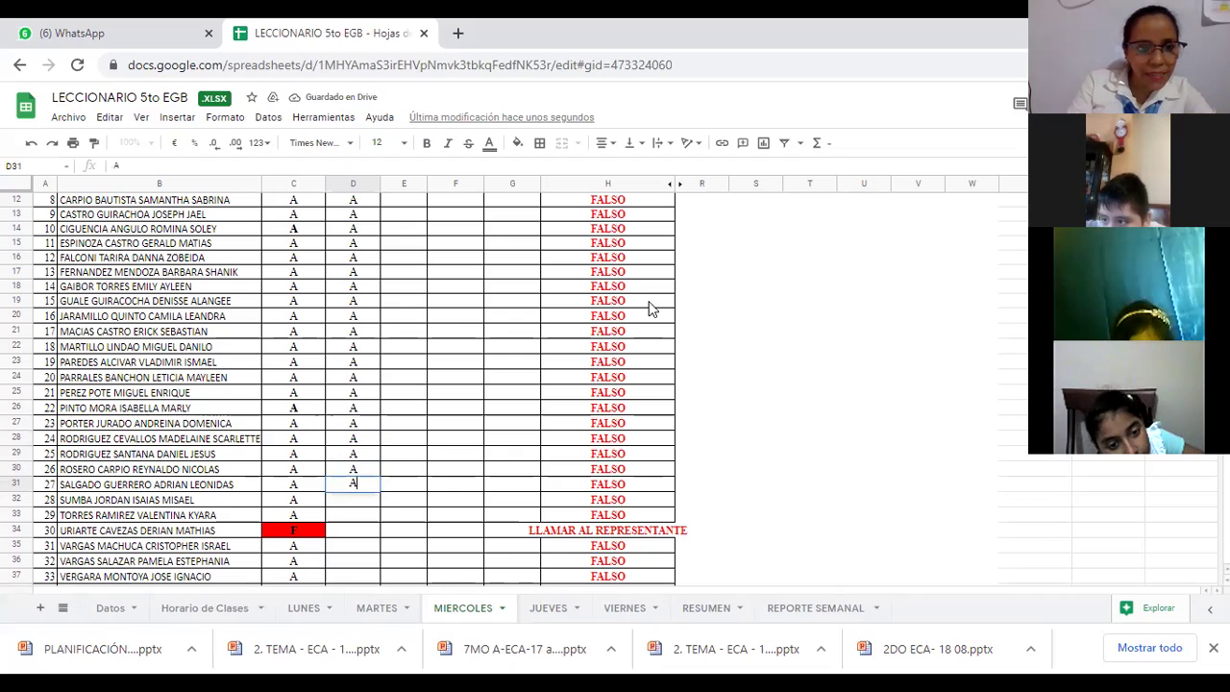
pyautogui.press('Return')
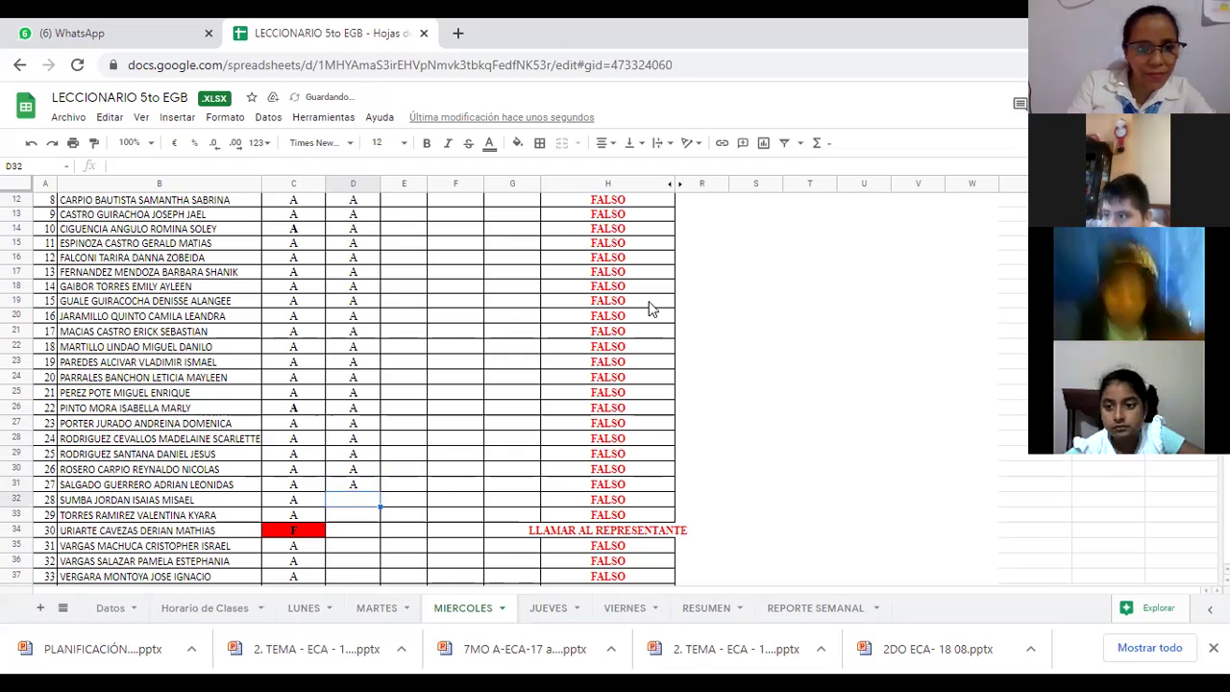
pyautogui.write('A')
pyautogui.press('Return')
pyautogui.write('A')
pyautogui.press('Return')
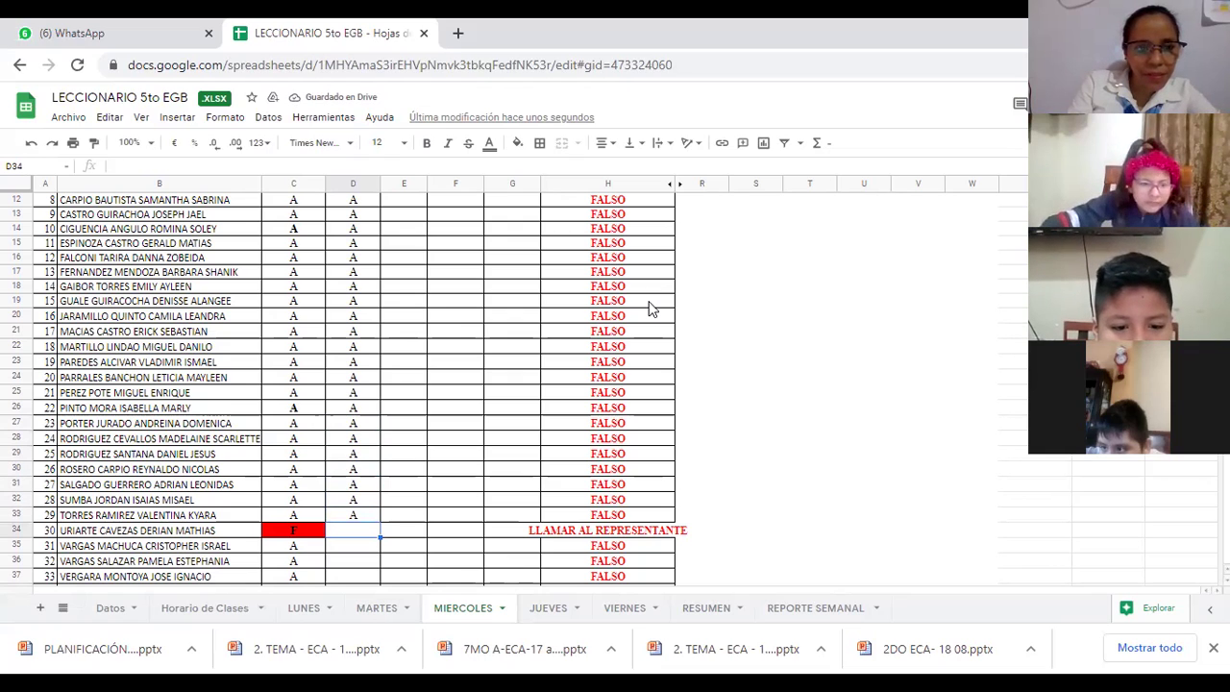
# Enter A for student 30 under LENGUA in D34 and change the GEOMETRIA mark in C34 to A
pyautogui.write('A')
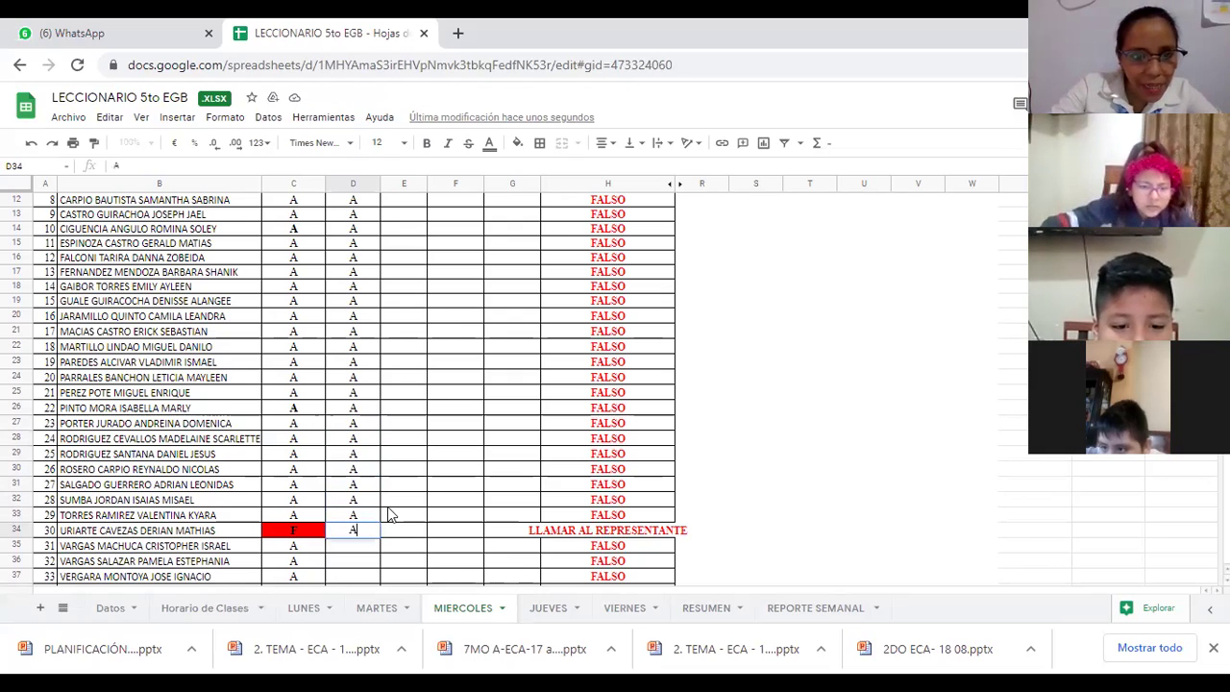
pyautogui.click(292, 529)
pyautogui.write('A')
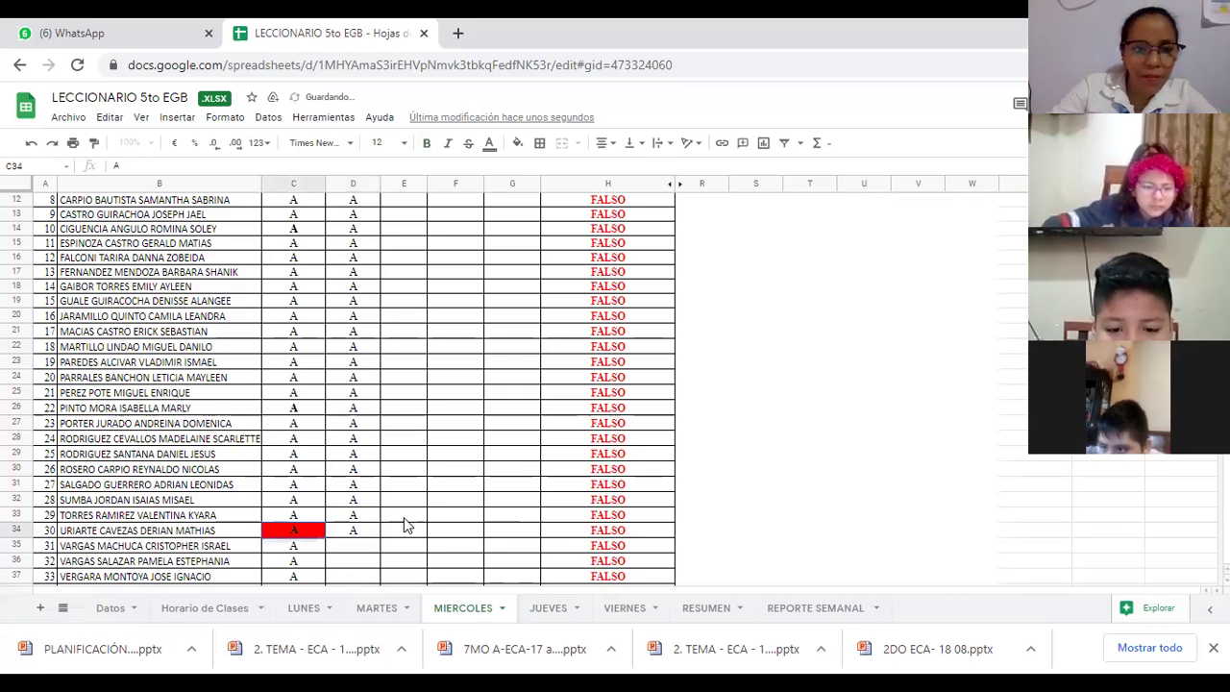
# Enter A in the LENGUA column for students 31 to 33, in cells D35 to D37
pyautogui.click(355, 550)
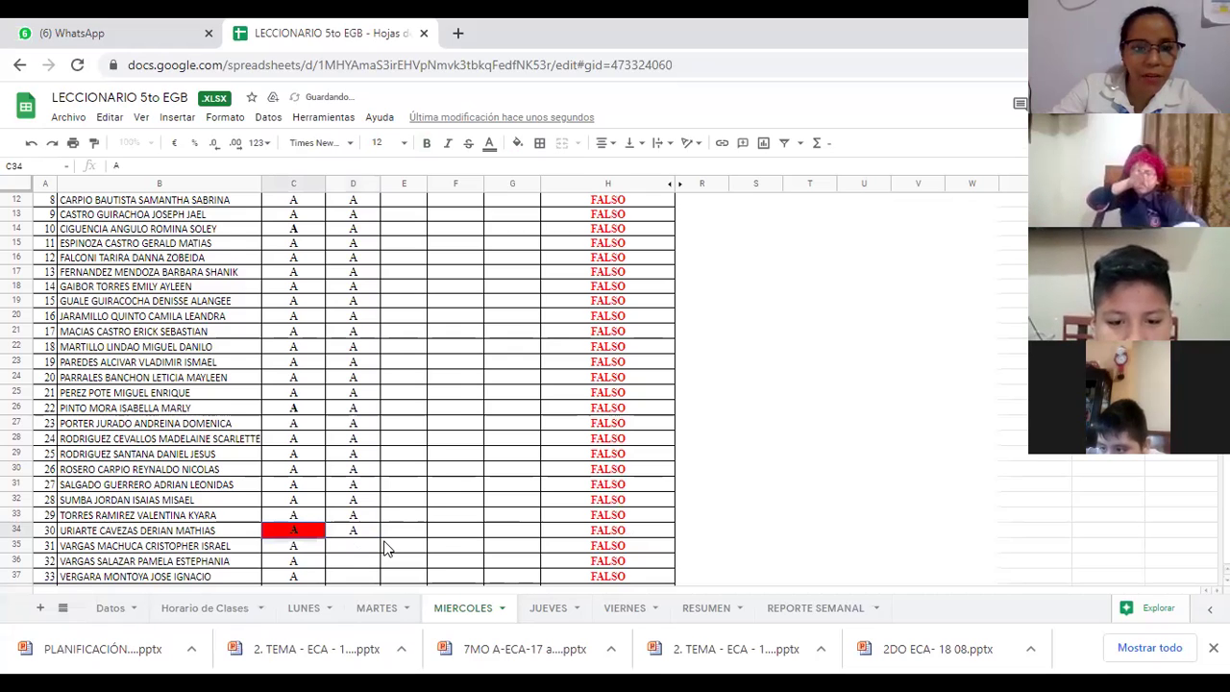
pyautogui.scroll(-3, 356, 550)
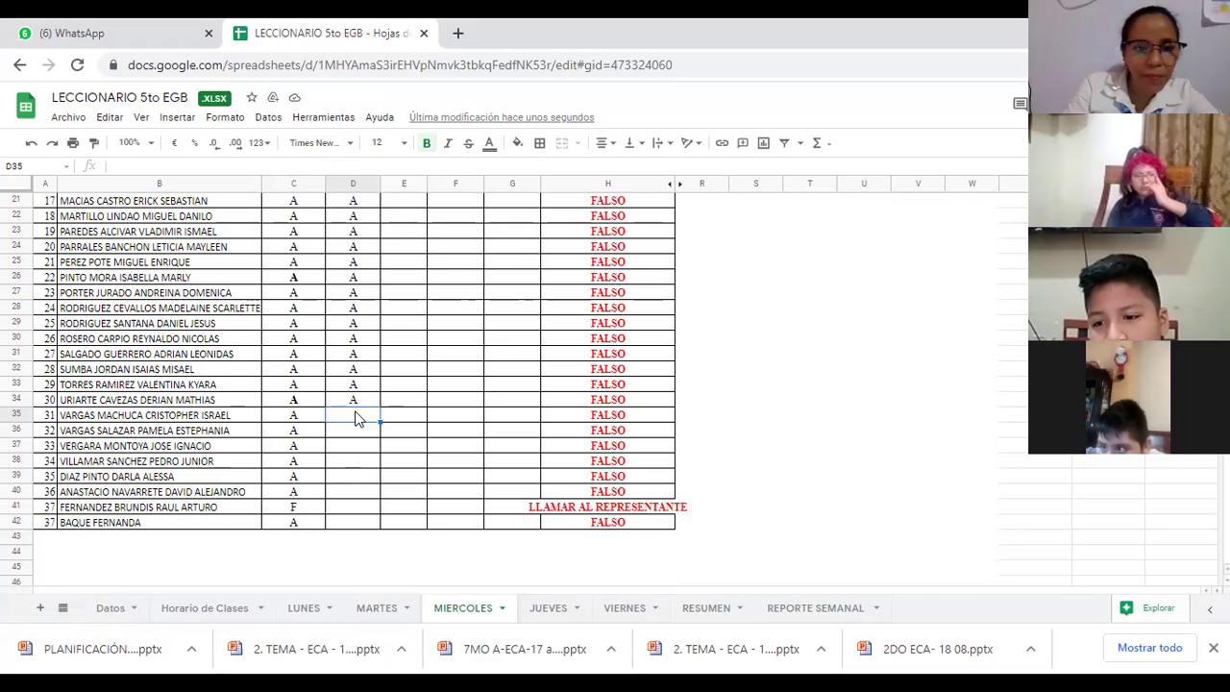
pyautogui.press('Return')
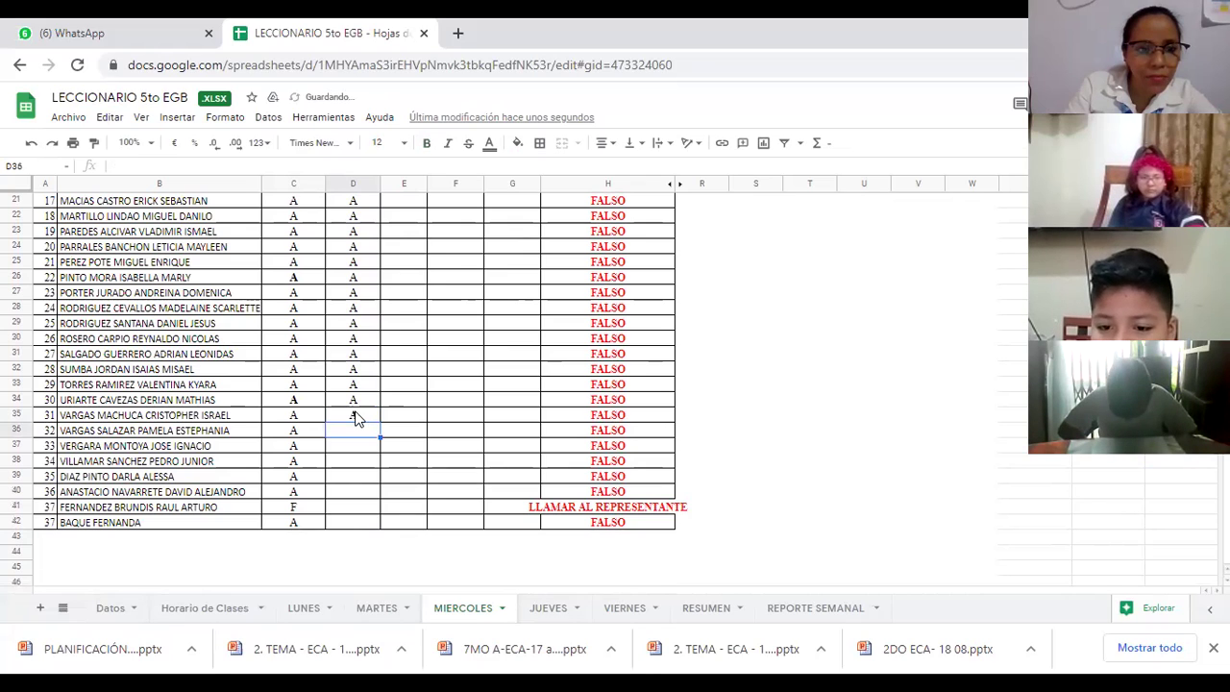
pyautogui.write('A')
pyautogui.press('Return')
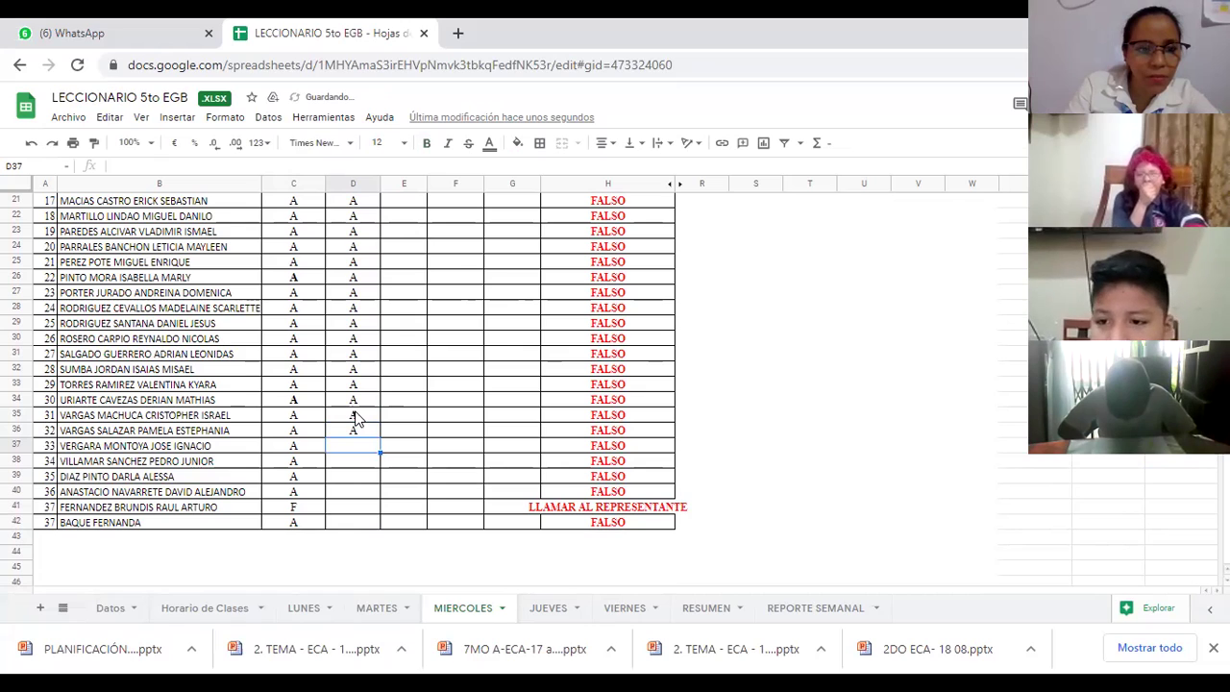
pyautogui.write('A')
pyautogui.press('Return')
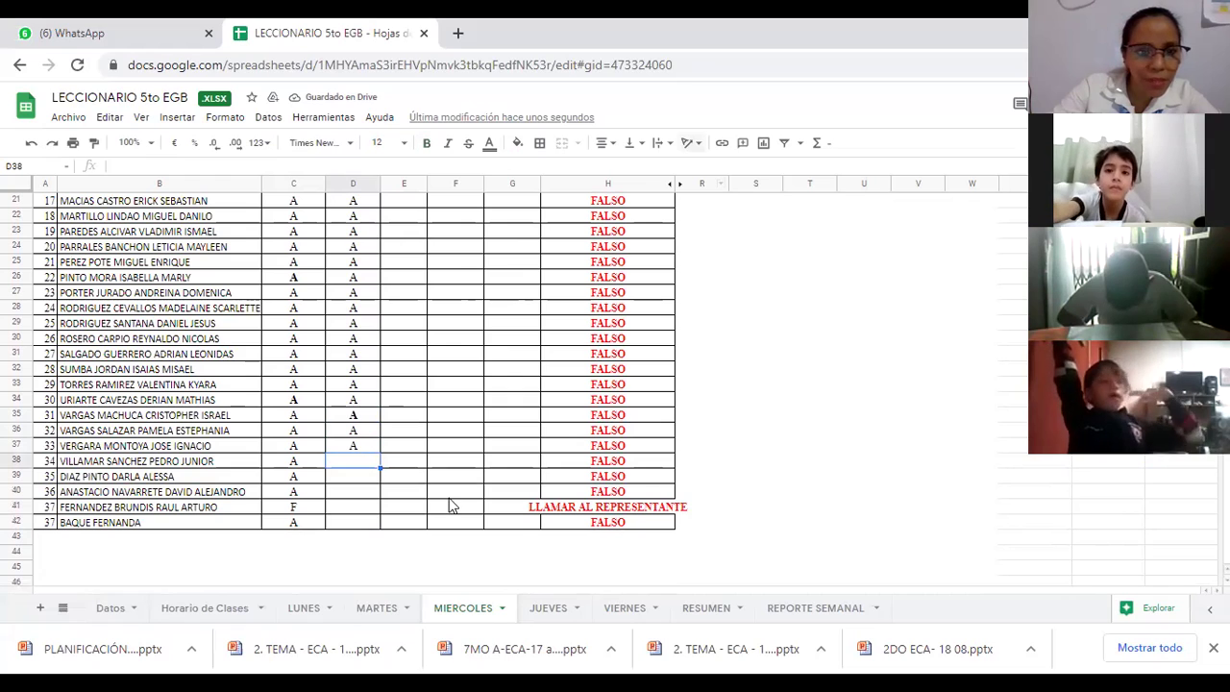
# Mark students 34 to 36 with A in the LENGUA column, in cells D38 to D40
pyautogui.write('A')
pyautogui.press('Return')
pyautogui.write('A')
pyautogui.press('Return')
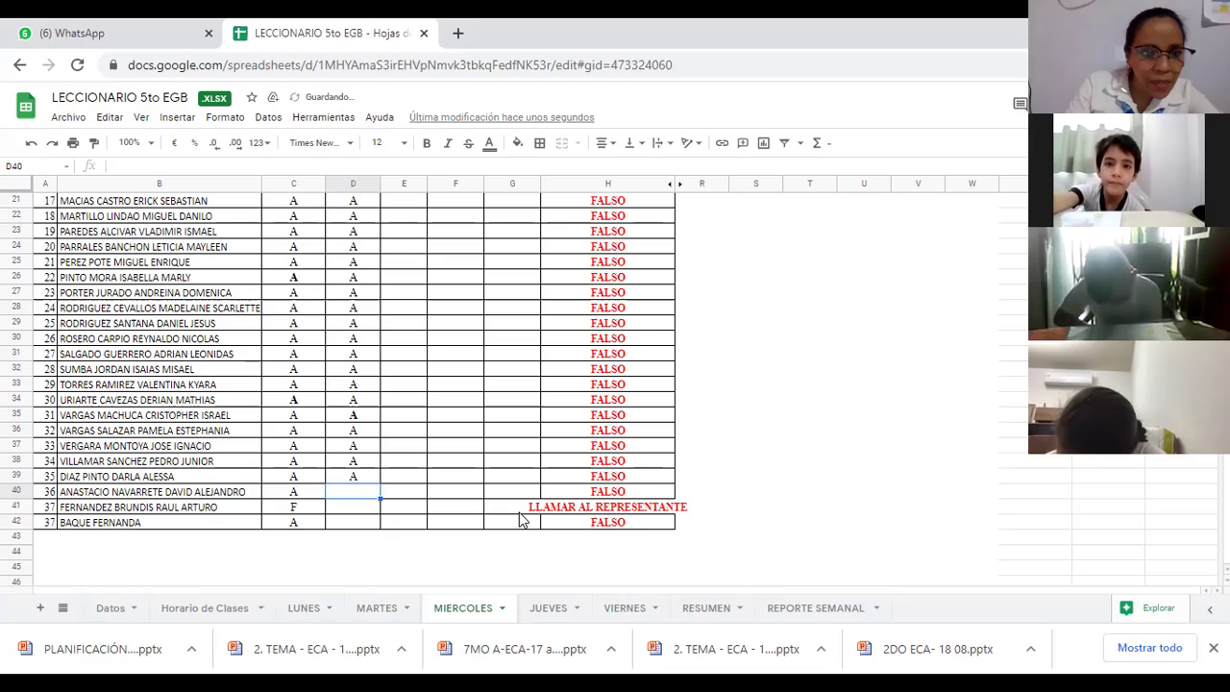
pyautogui.press('Down')
pyautogui.press('Up')
pyautogui.write('A')
pyautogui.press('Return')
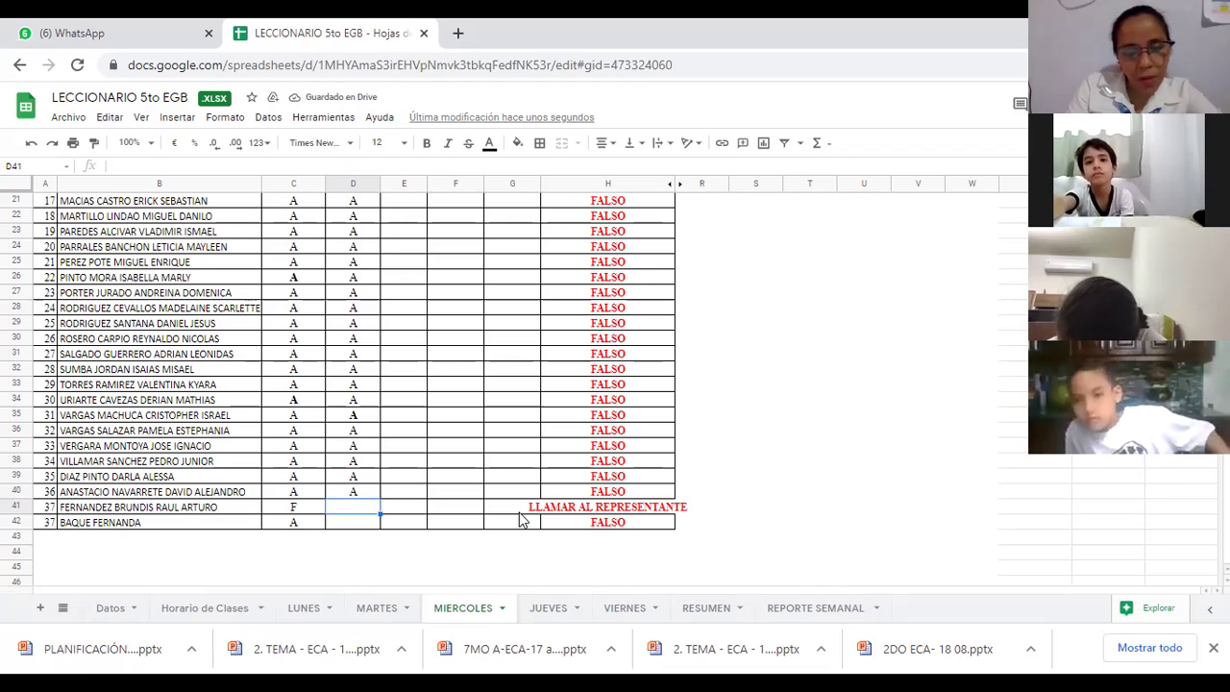
# Enter AT for the student in row 41 under LENGUA in D41 and replace the GEOMETRIA mark in C41 with AT
pyautogui.write('AT')
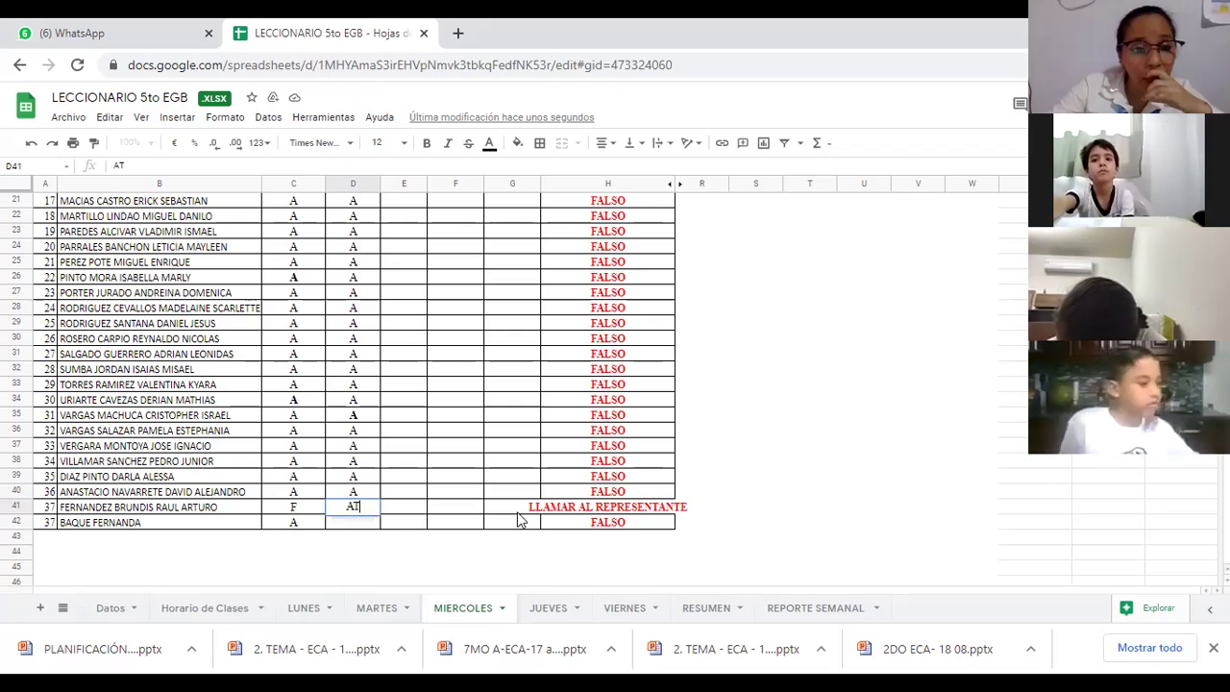
pyautogui.click(298, 512)
pyautogui.write('A')
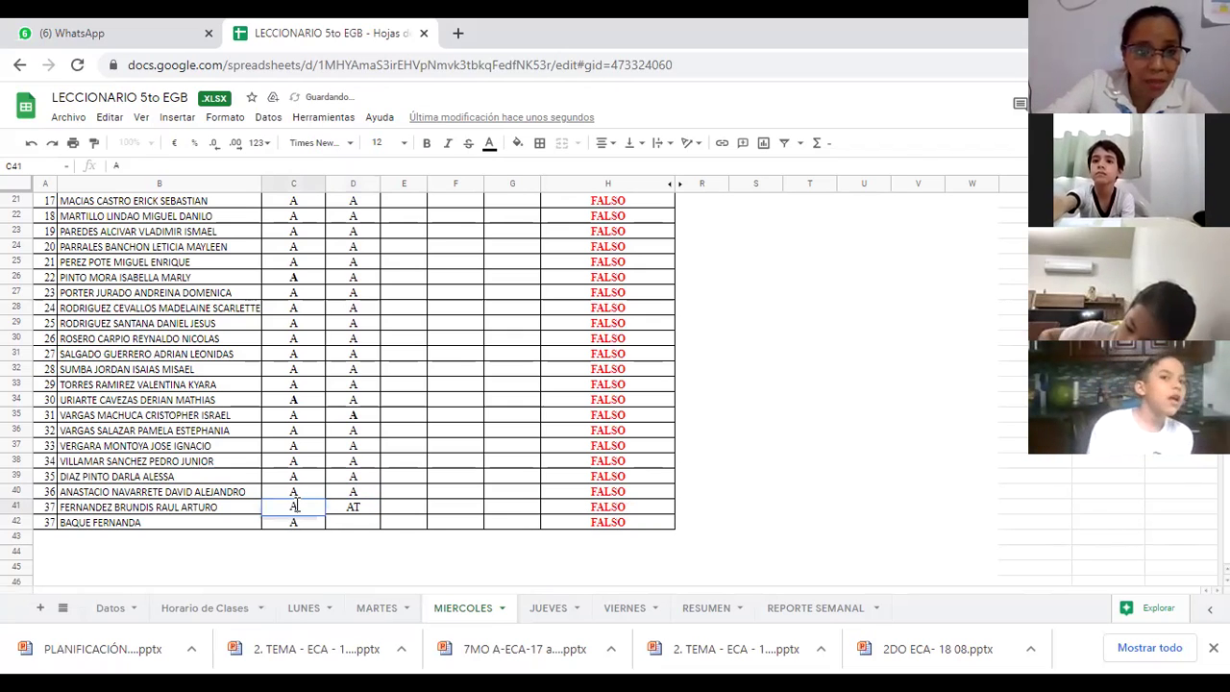
# Record A under LENGUA for the last student on the list, in cell D42
pyautogui.click(357, 522)
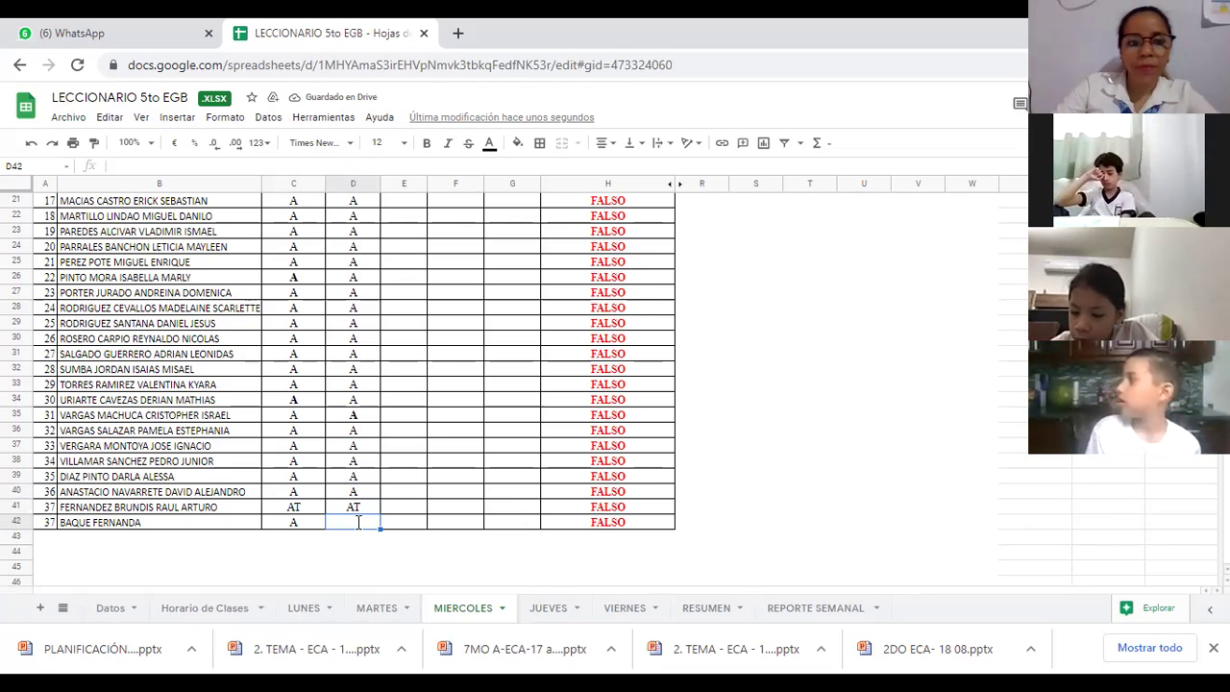
pyautogui.write('A')
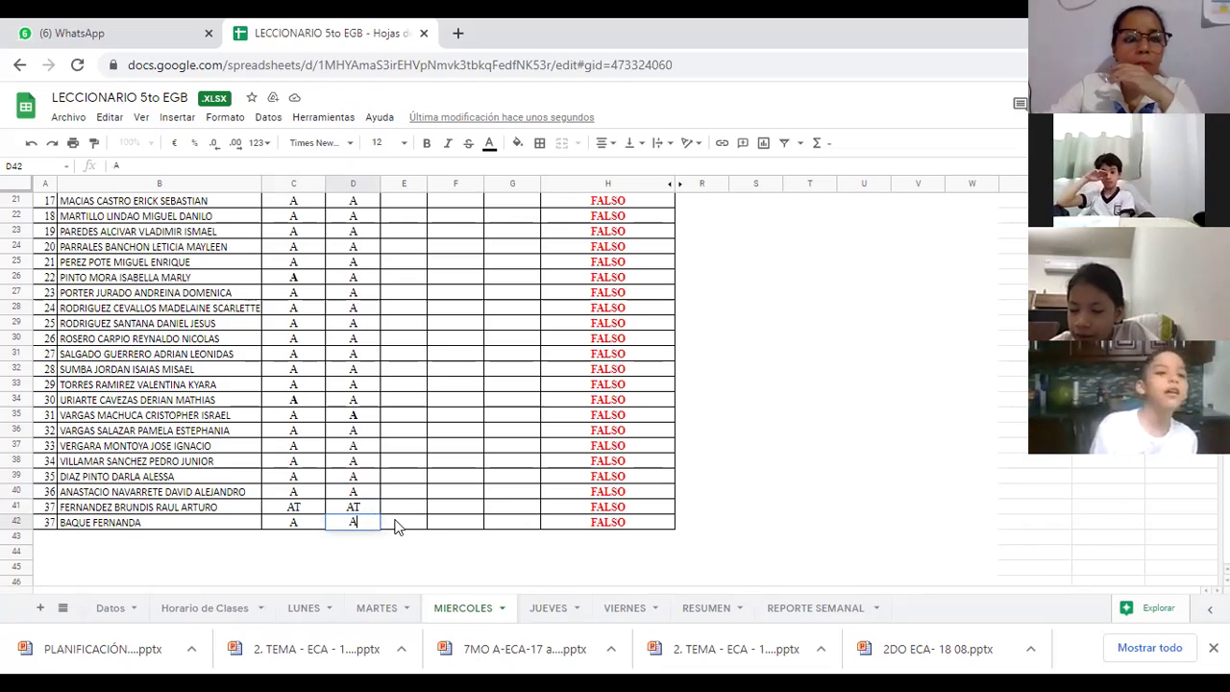
pyautogui.click(394, 523)
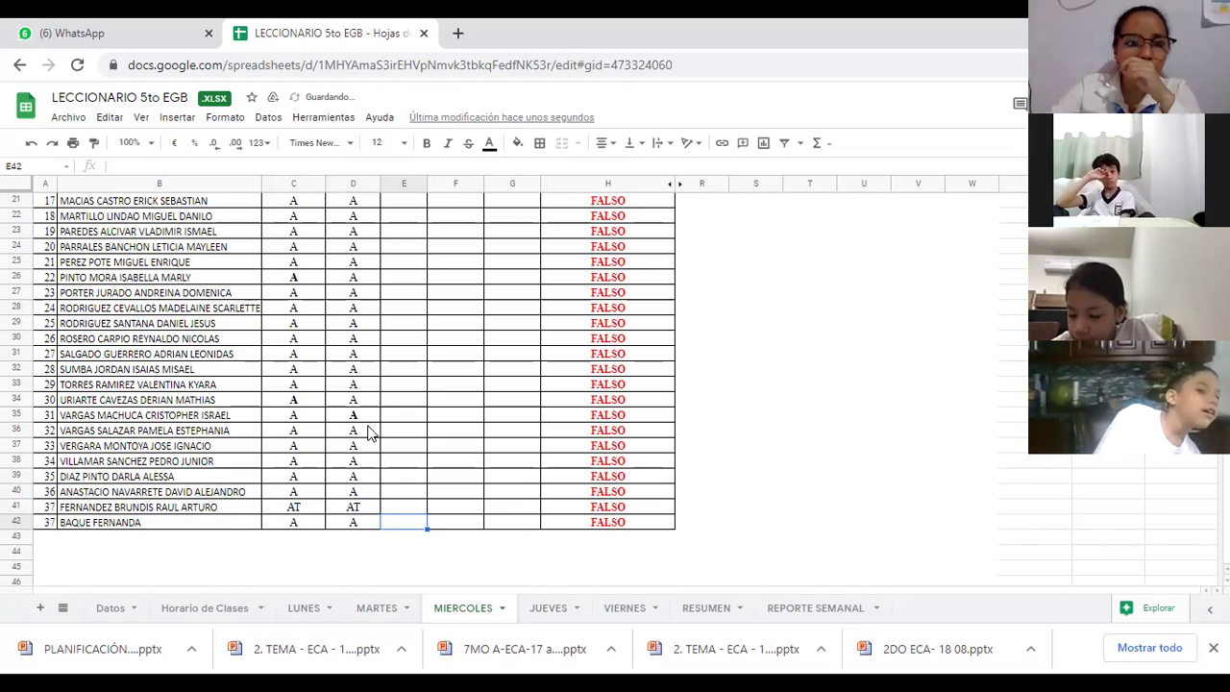
# Stop sharing the screen and return to the video meeting's participant view
pyautogui.scroll(5, 403, 394)
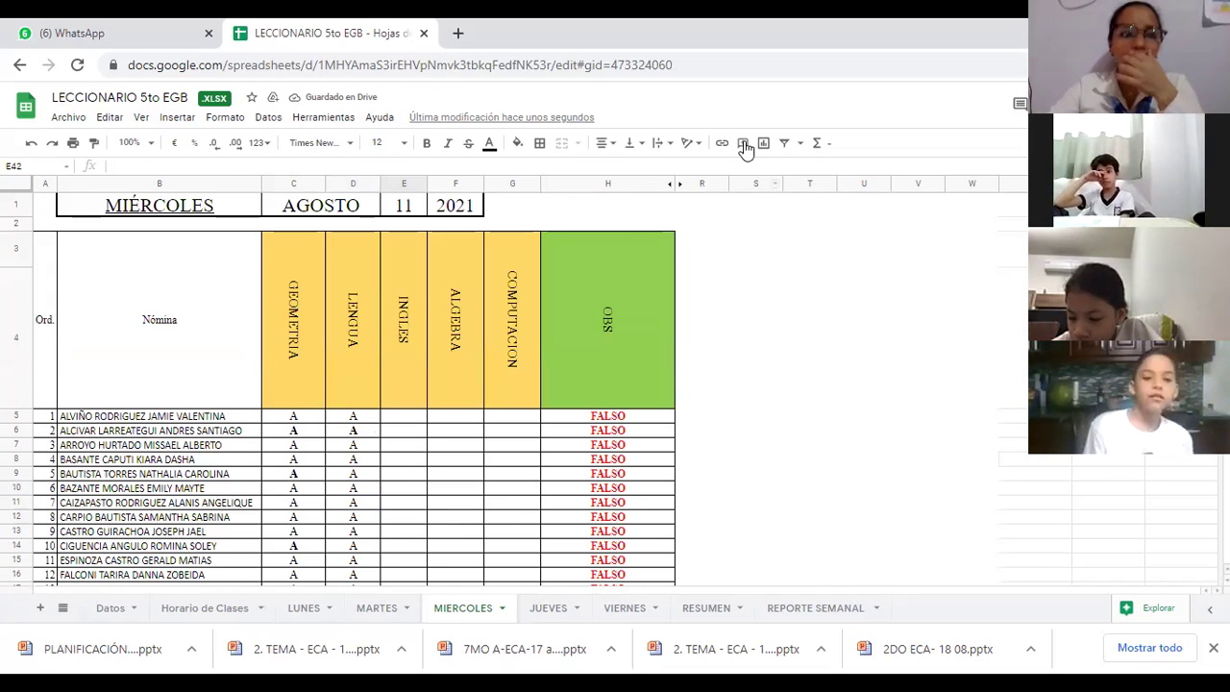
pyautogui.hotkey('alt', 's')
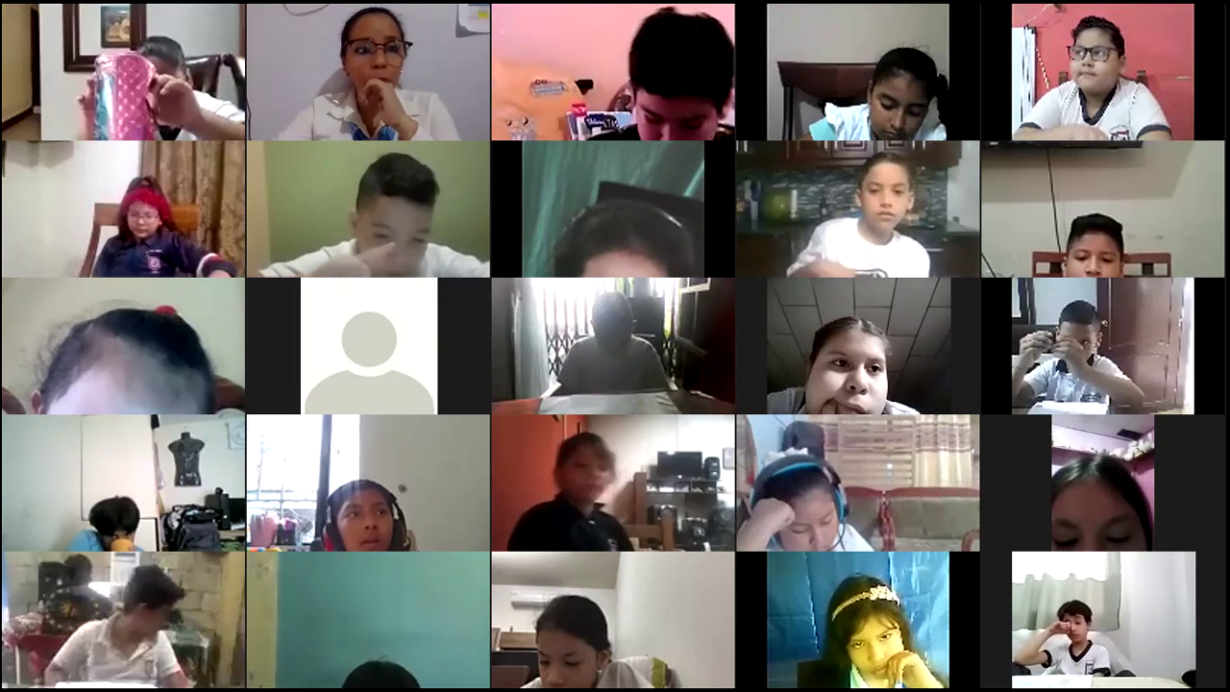